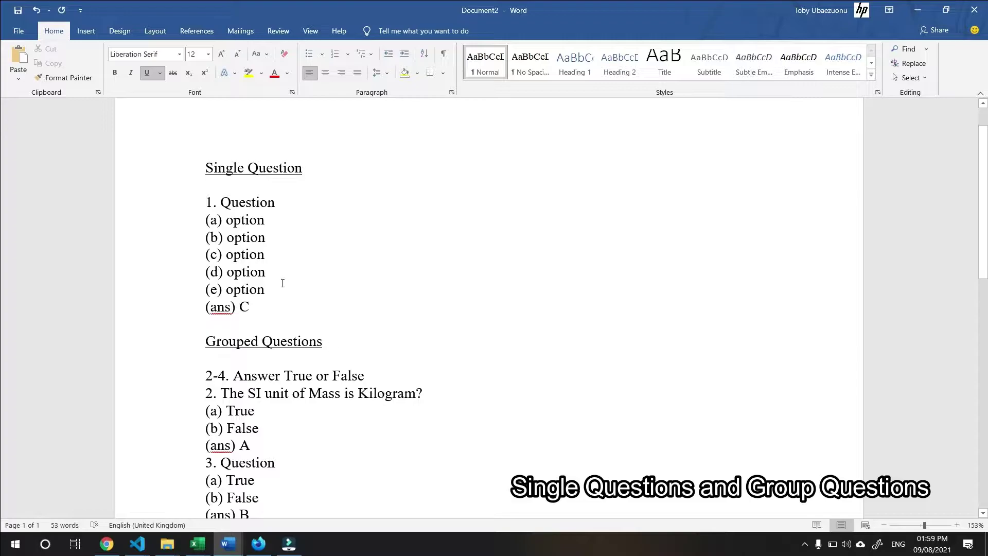
# Step: Examine the template's single-question layout and its group-question layout, including numbering, options, answer lines and the 2-4 instruction line
pyautogui.click(208, 199)
pyautogui.moveTo(207, 200); pyautogui.dragTo(281, 208)
pyautogui.moveTo(206, 216); pyautogui.dragTo(263, 293)
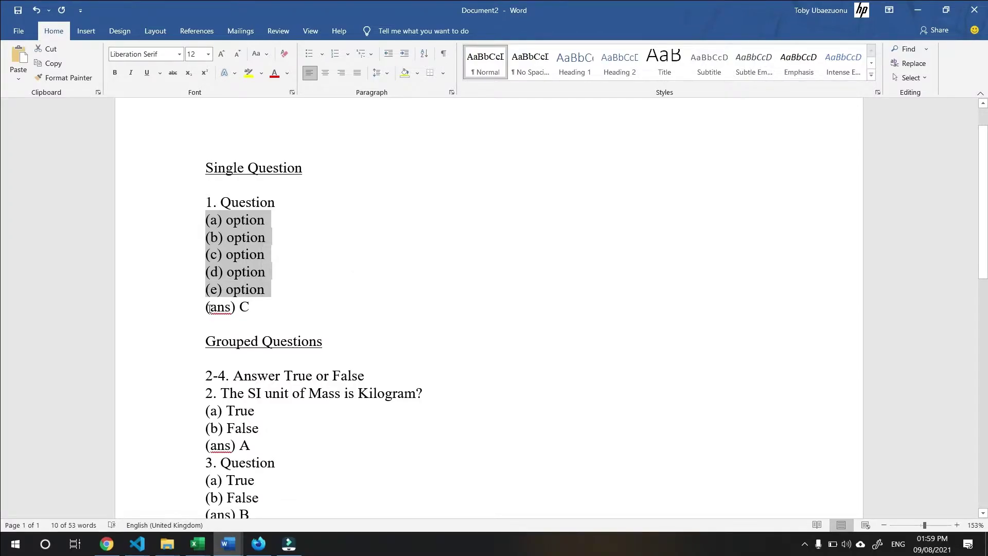
pyautogui.moveTo(207, 308); pyautogui.dragTo(254, 308)
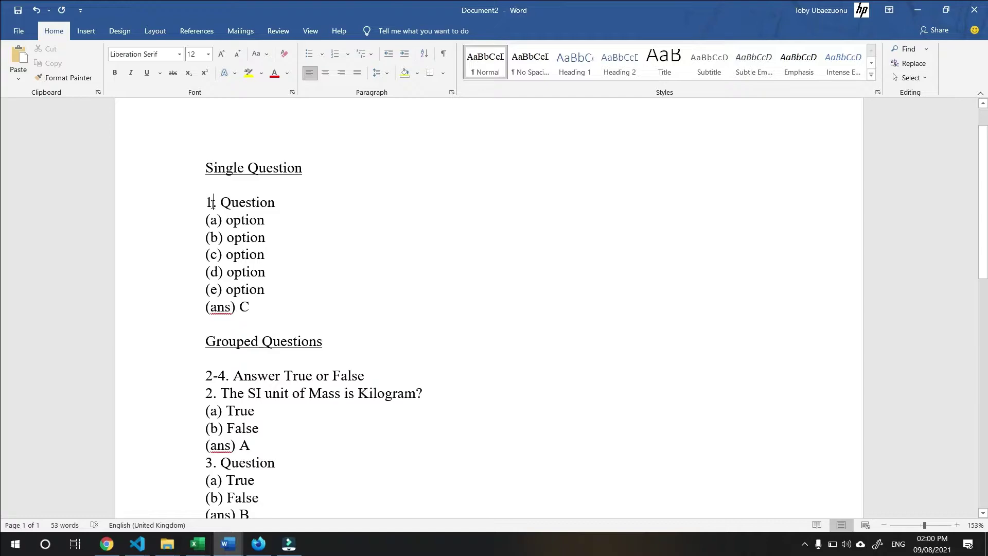
pyautogui.click(215, 204)
pyautogui.moveTo(219, 203); pyautogui.dragTo(277, 206)
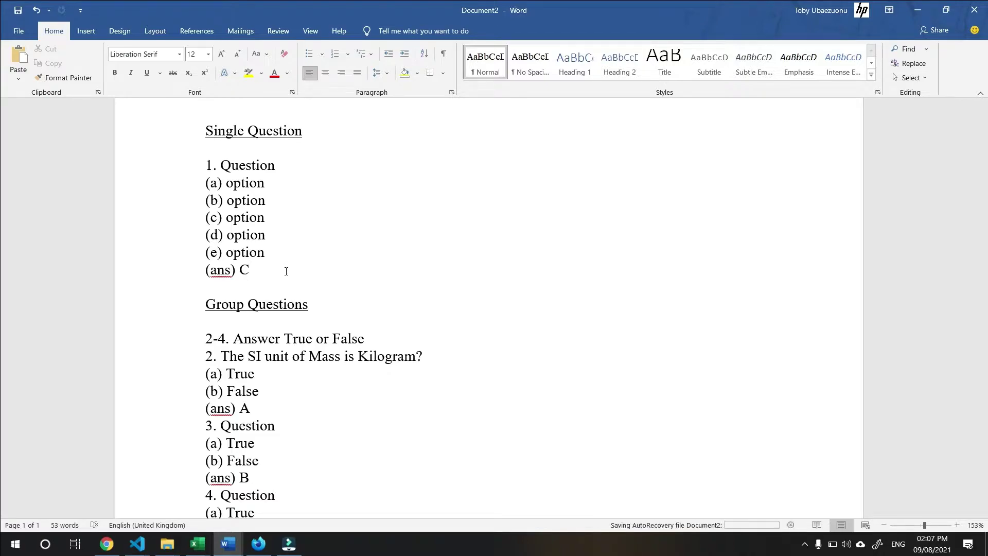
pyautogui.scroll(-3, 278, 255)
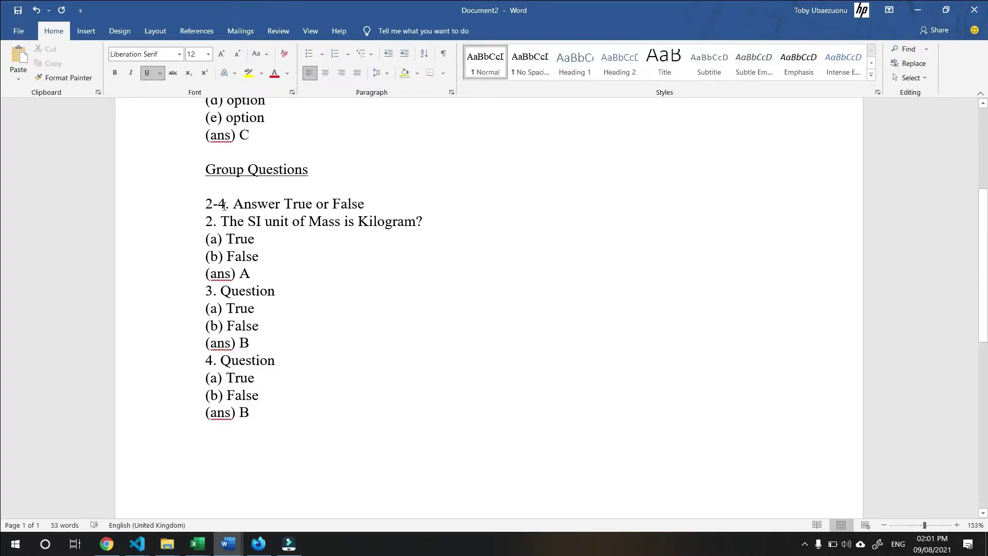
pyautogui.doubleClick(227, 205)
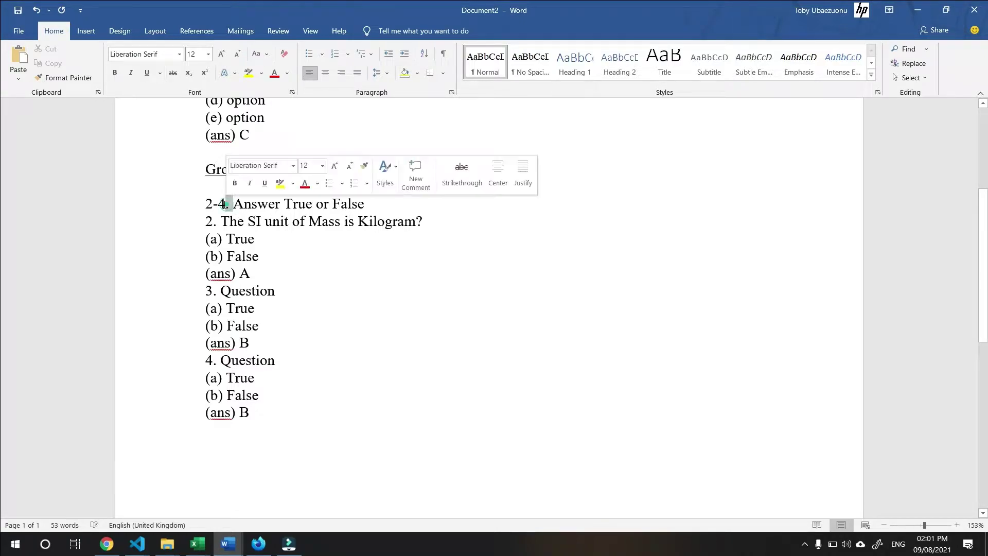
pyautogui.click(209, 205)
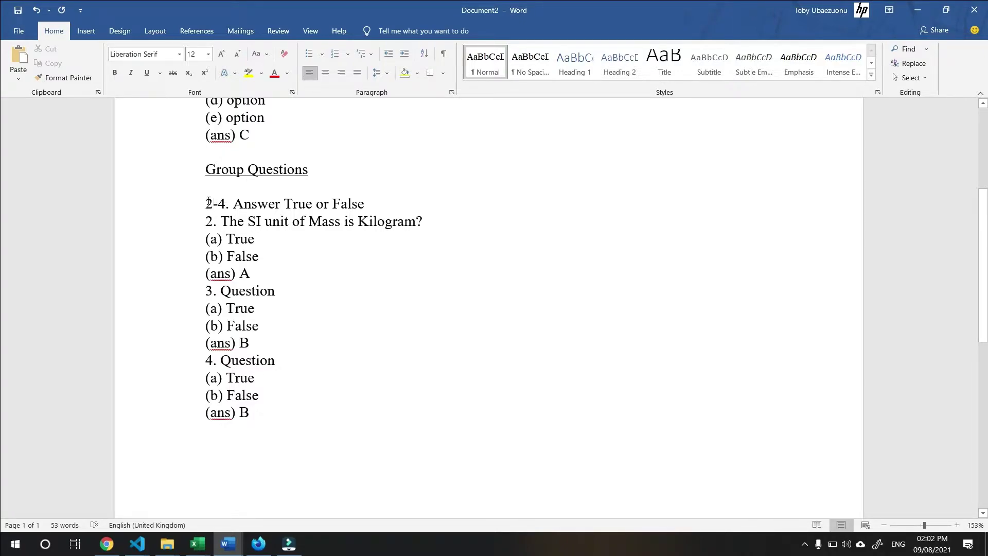
pyautogui.click(207, 202)
pyautogui.click(226, 206)
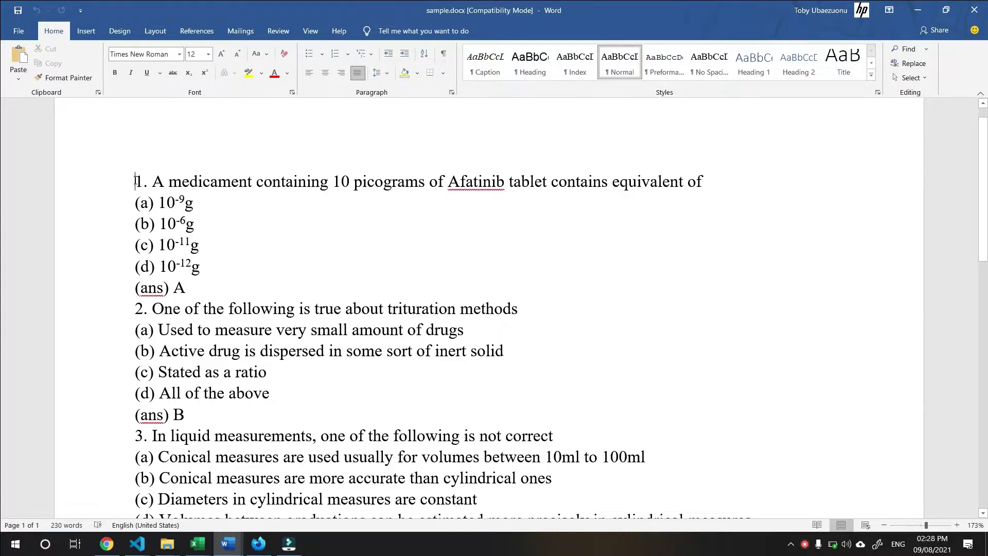
# Step: Examine the numbered questions in sample.docx and the 4-6 group instruction with its image placeholder
pyautogui.click(134, 172)
pyautogui.moveTo(143, 197); pyautogui.dragTo(196, 499)
pyautogui.scroll(-6, 292, 276)
pyautogui.click(143, 232)
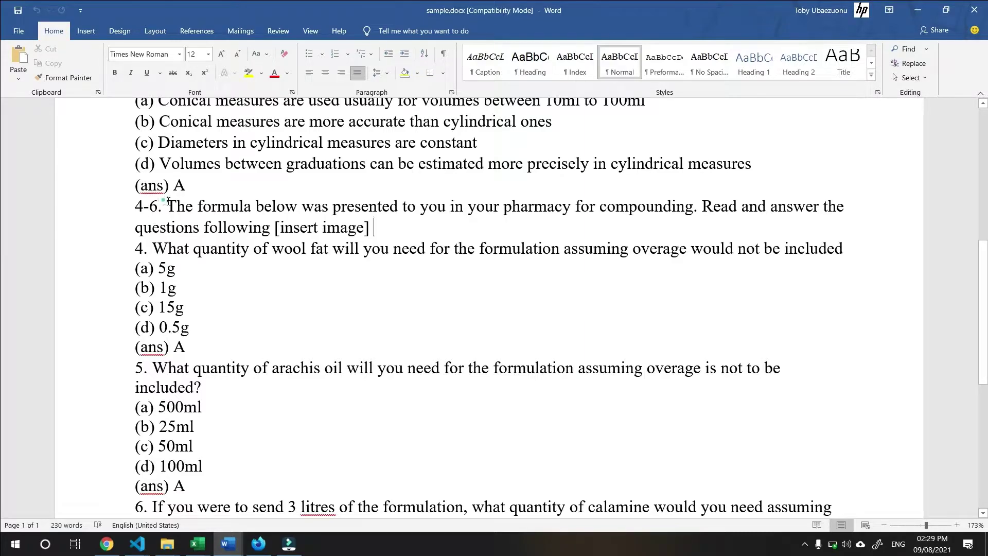
pyautogui.moveTo(164, 200); pyautogui.dragTo(819, 229)
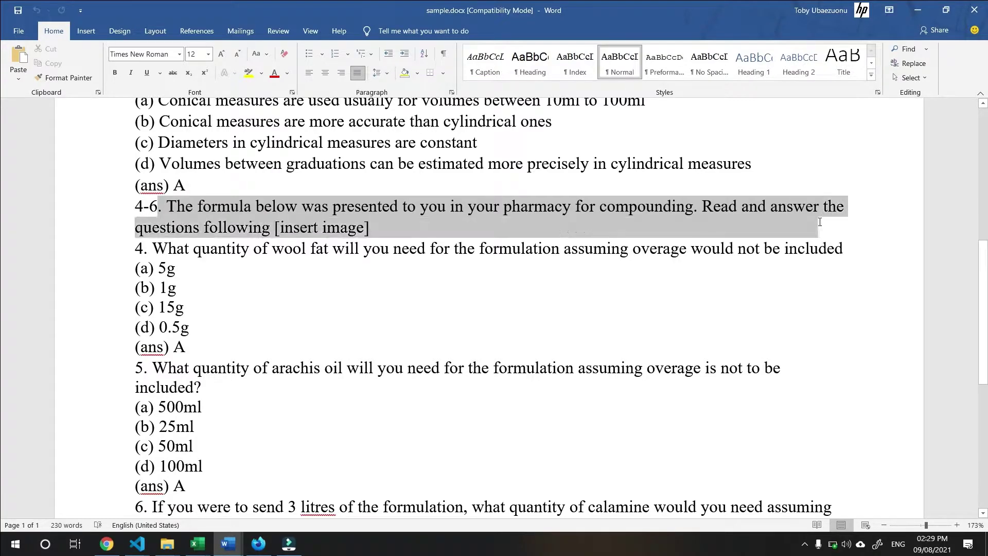
pyautogui.click(403, 234)
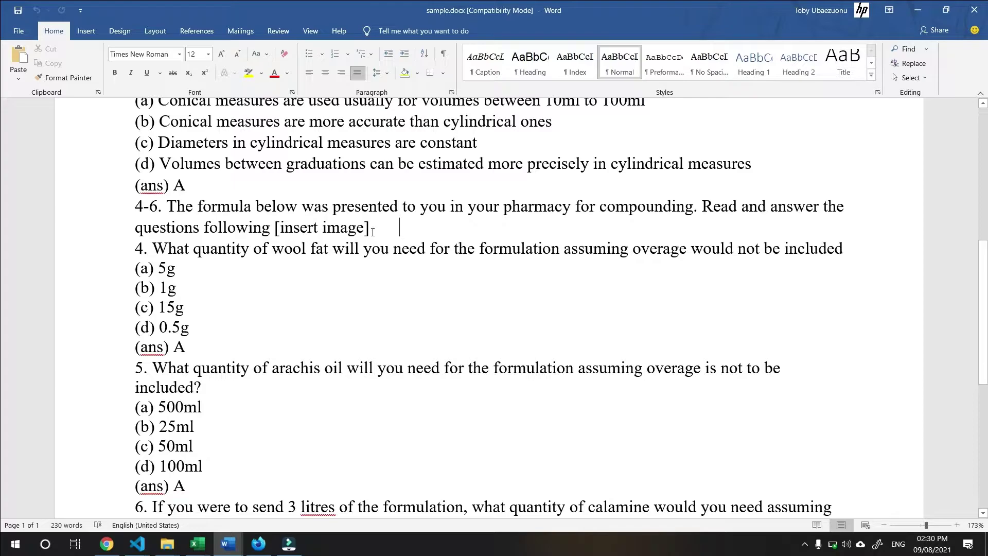
# Step: Switch to the Excel question workbook and examine the header row from S/N to Answer
pyautogui.click(198, 544)
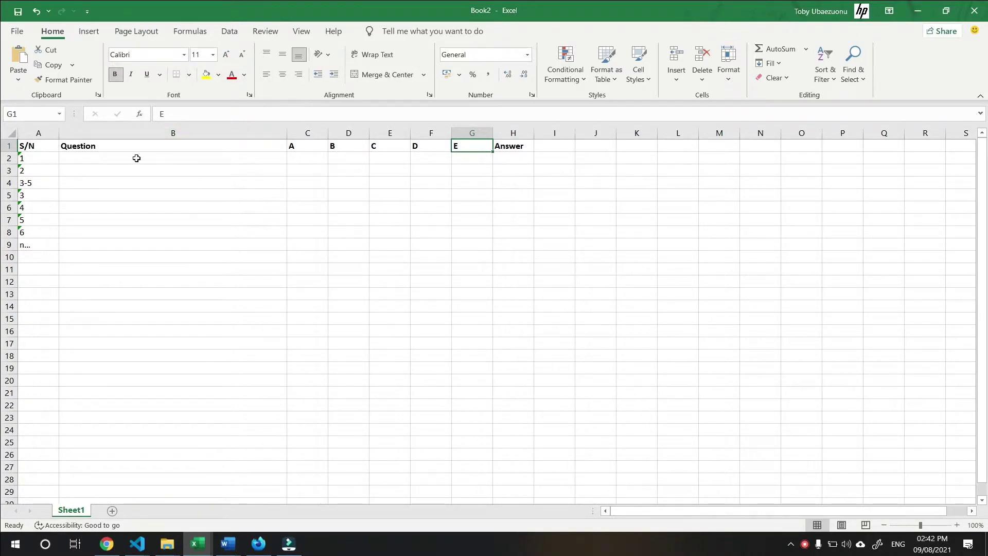
pyautogui.click(12, 146)
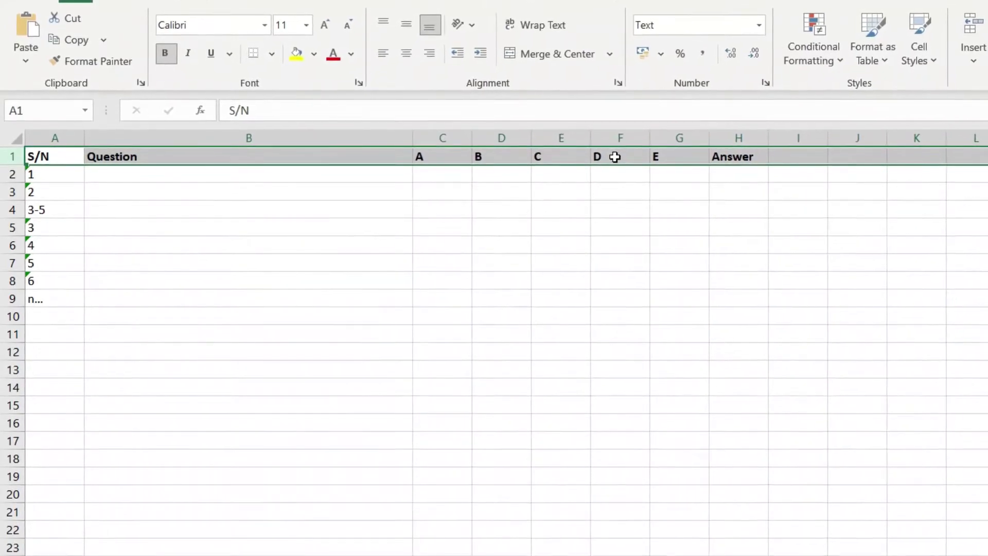
pyautogui.click(741, 152)
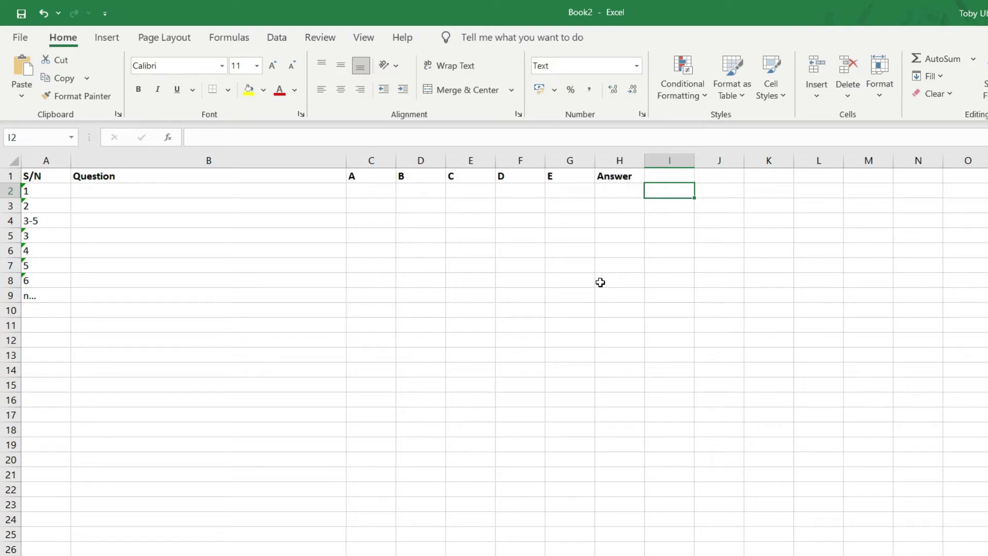
# Step: Format the whole S/N column as Text
pyautogui.click(57, 163)
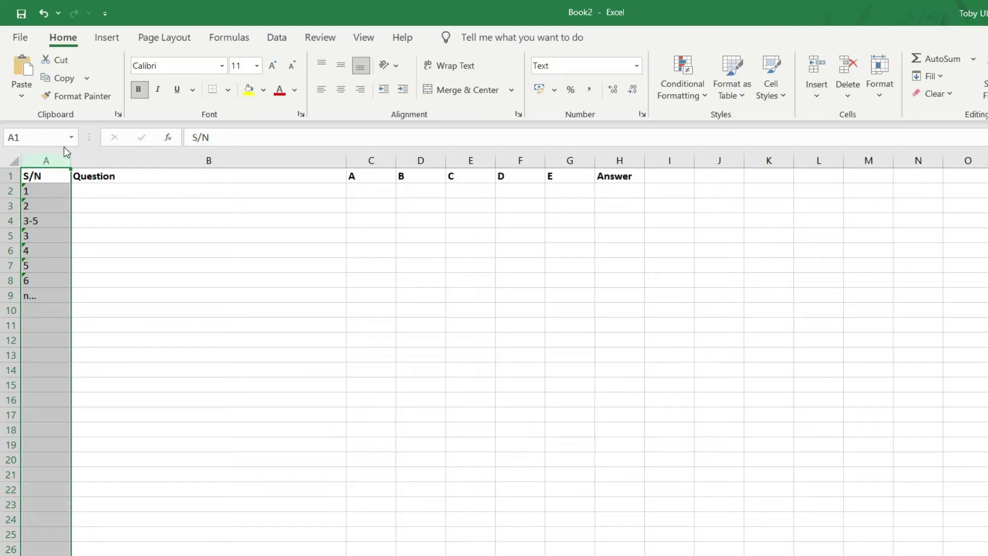
pyautogui.click(54, 157)
pyautogui.rightClick(55, 157)
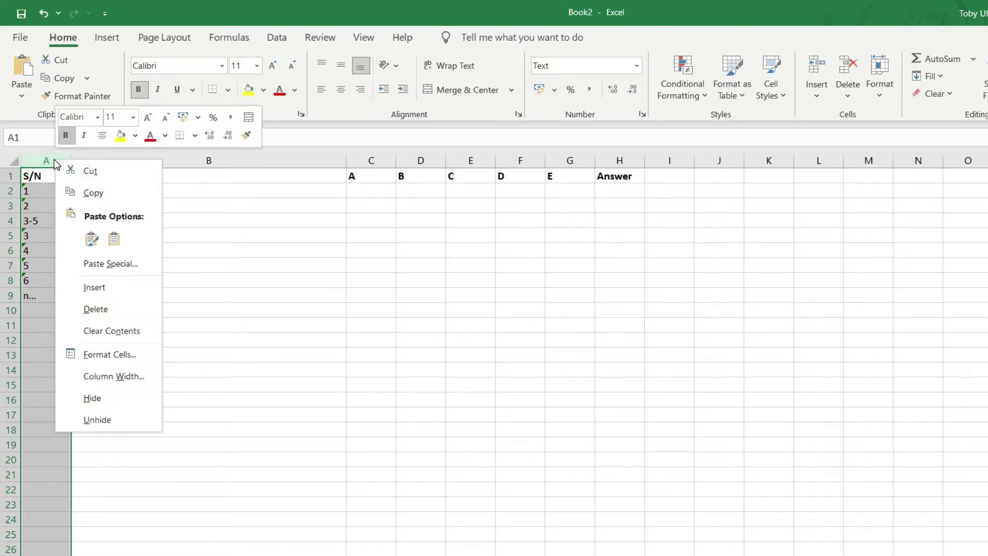
pyautogui.click(111, 361)
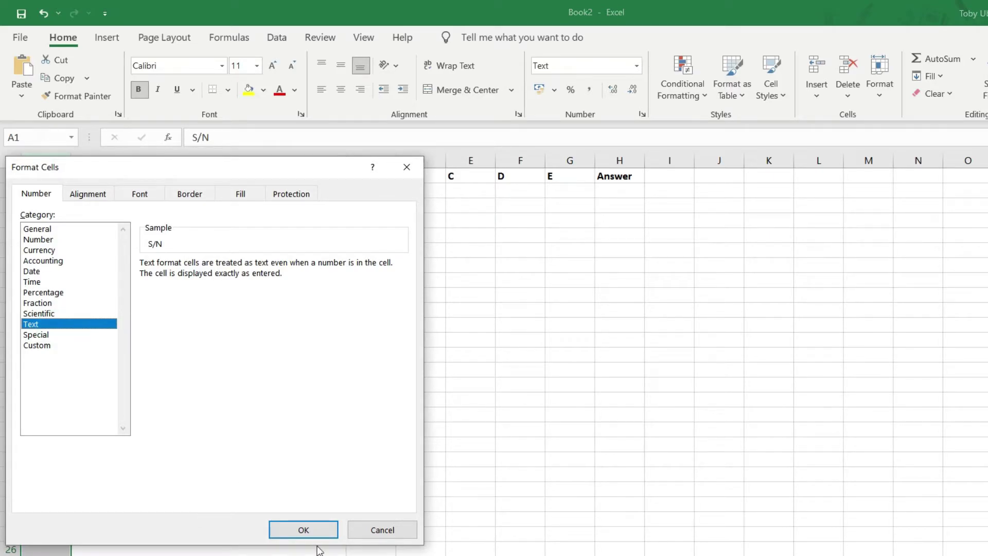
pyautogui.click(315, 529)
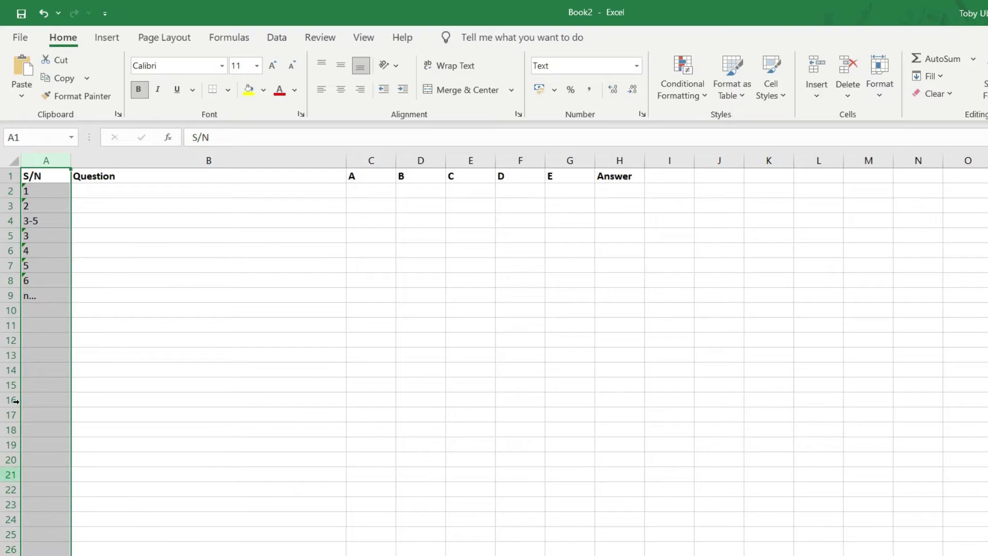
# Step: Try entering the range 1-5 in cell K2, outside the Text-formatted column, and clear the cell
pyautogui.click(29, 222)
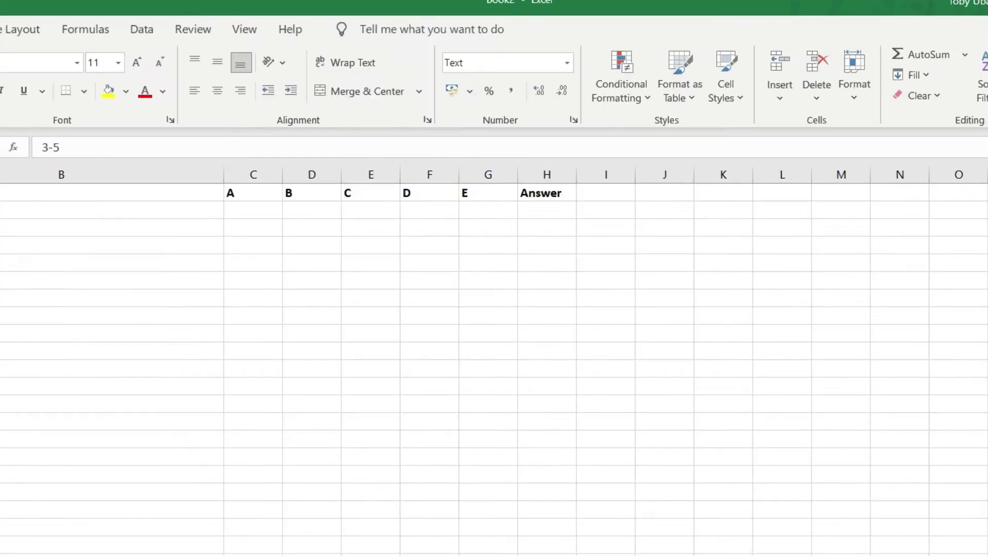
pyautogui.click(716, 210)
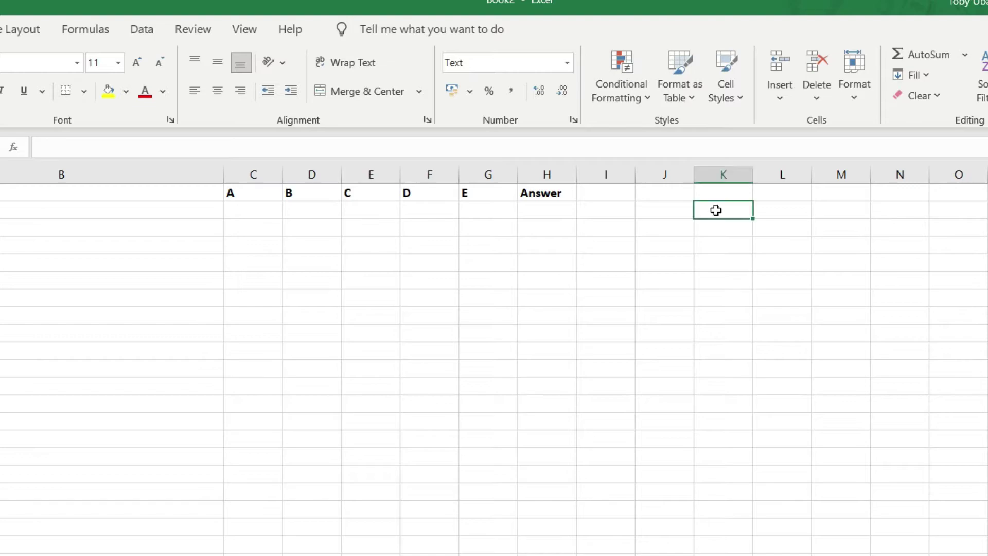
pyautogui.write('1-5')
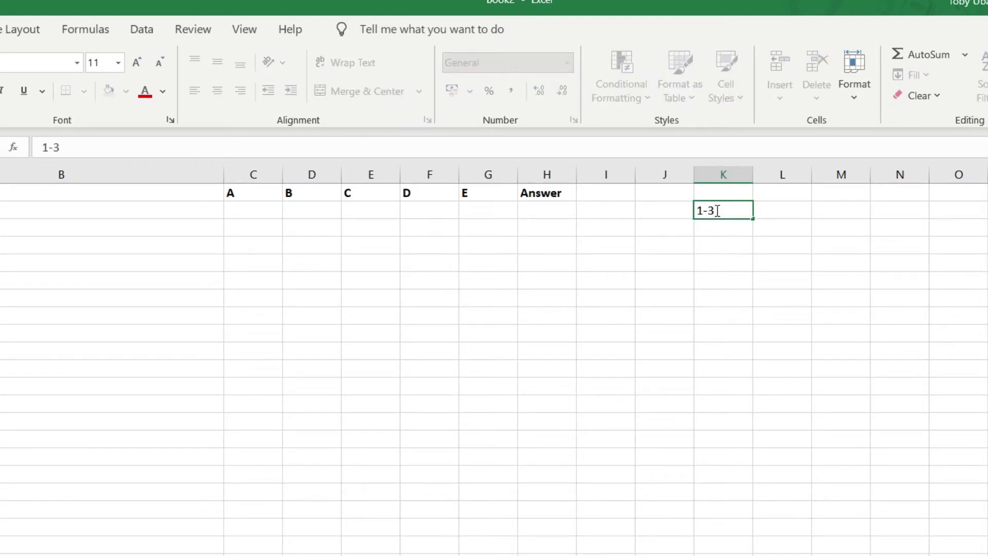
pyautogui.press('Tab')
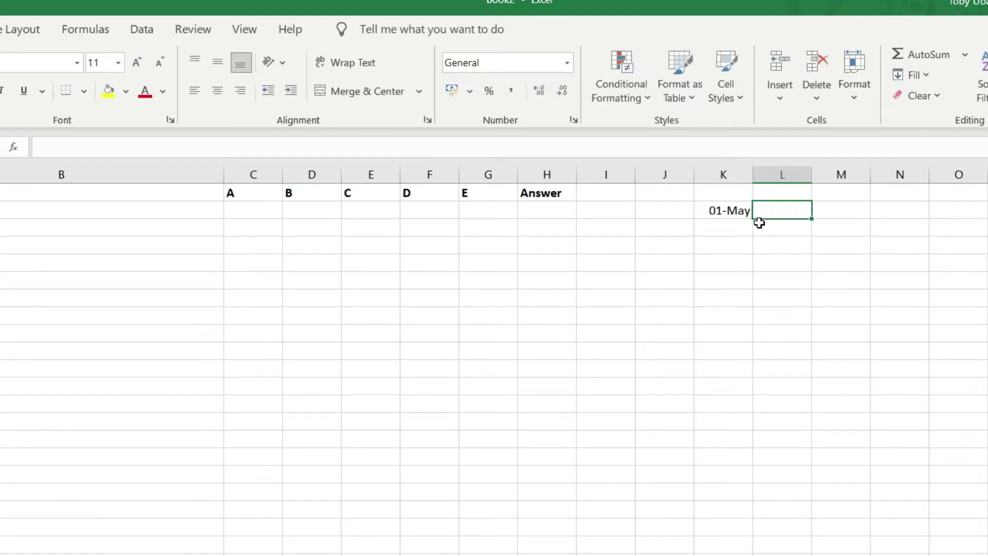
pyautogui.click(733, 218)
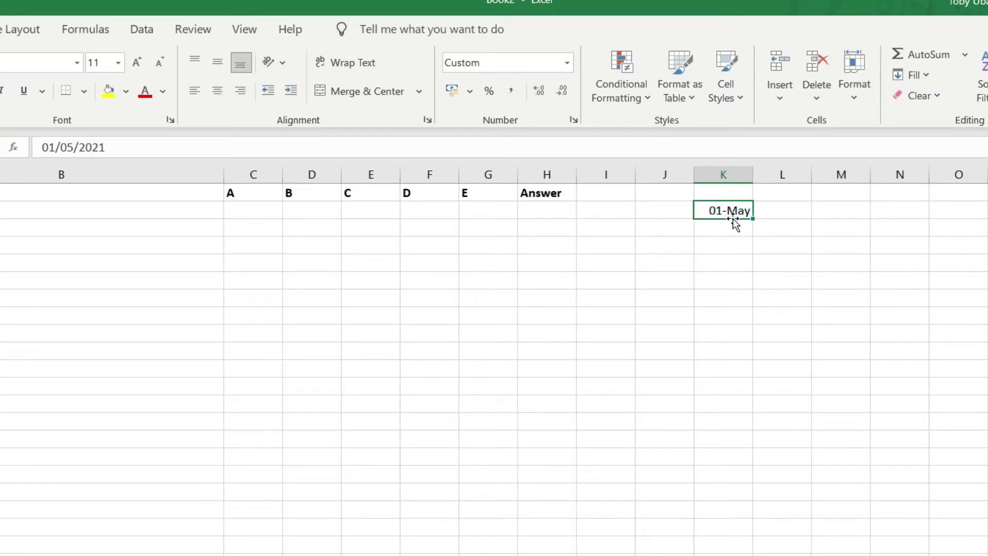
pyautogui.press('Delete')
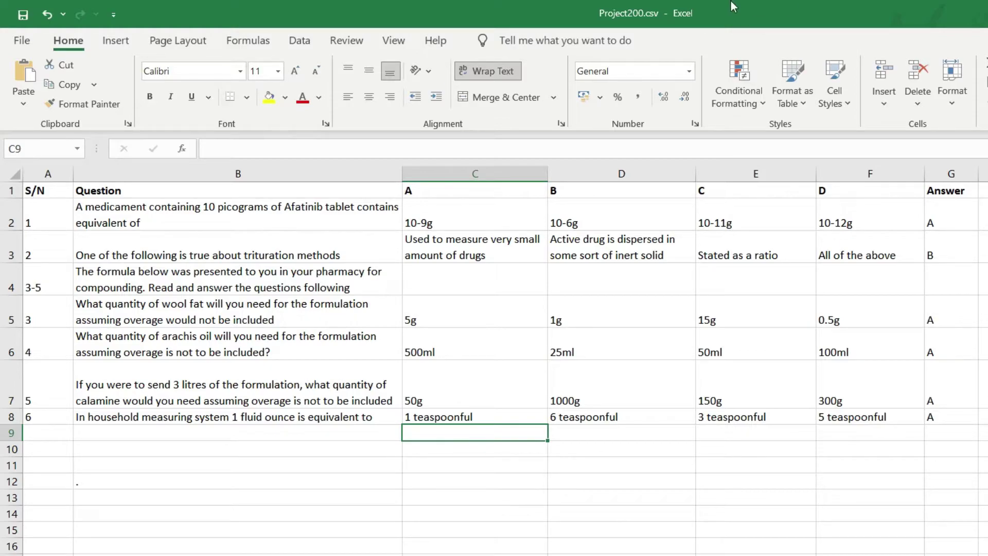
# Step: Examine the serial numbers of the single and grouped questions in Project200.csv and the question text in the 3-5 row
pyautogui.click(44, 222)
pyautogui.click(51, 249)
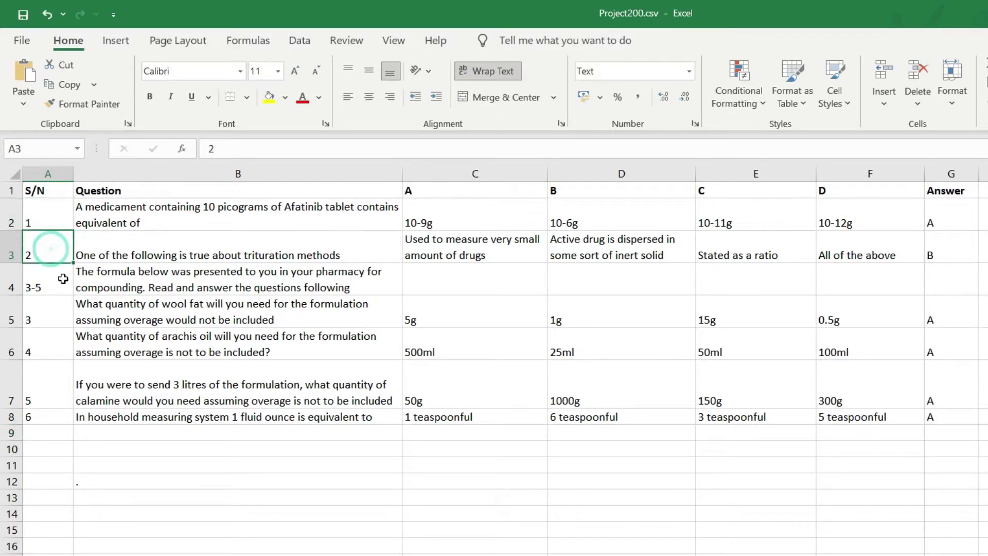
pyautogui.click(49, 283)
pyautogui.click(49, 318)
pyautogui.click(48, 357)
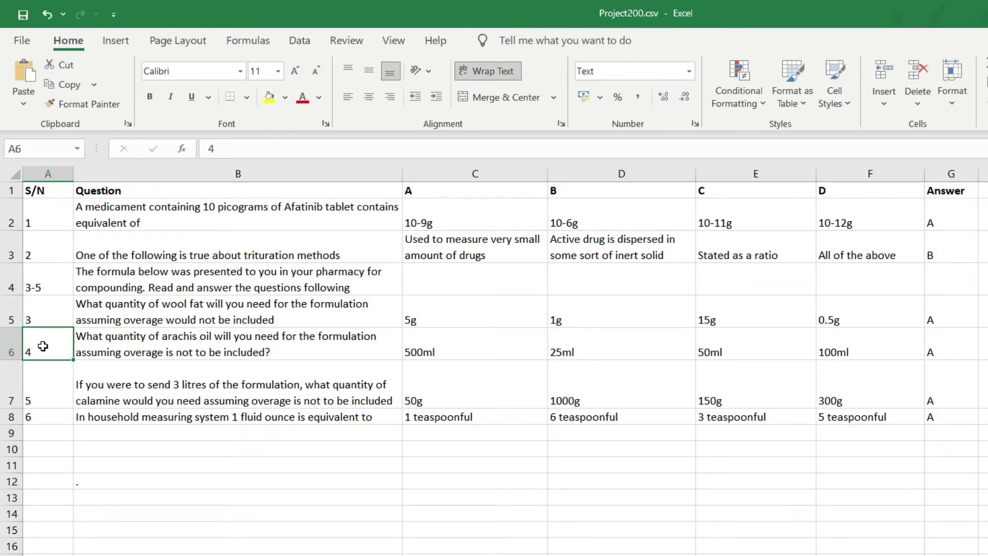
pyautogui.click(45, 381)
pyautogui.click(39, 415)
pyautogui.click(26, 283)
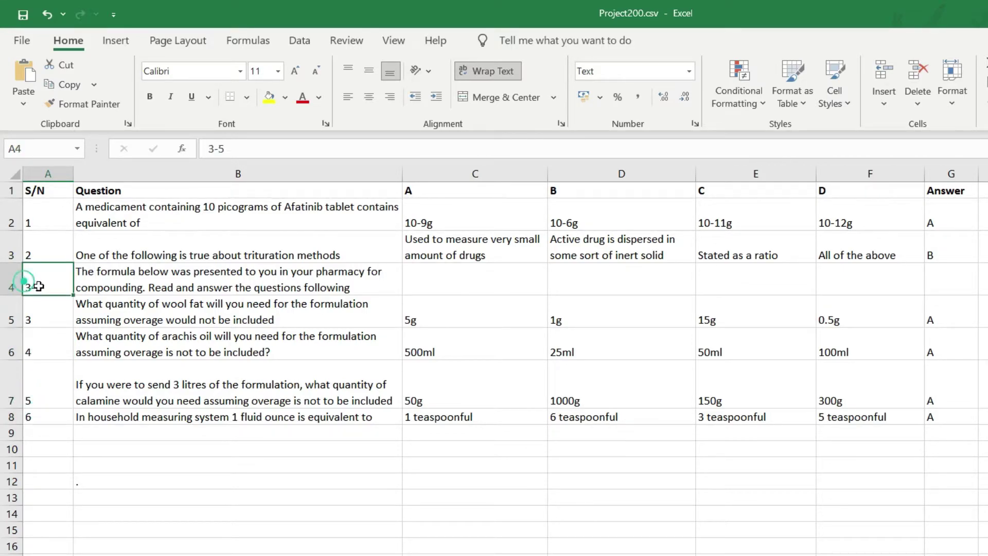
pyautogui.click(116, 286)
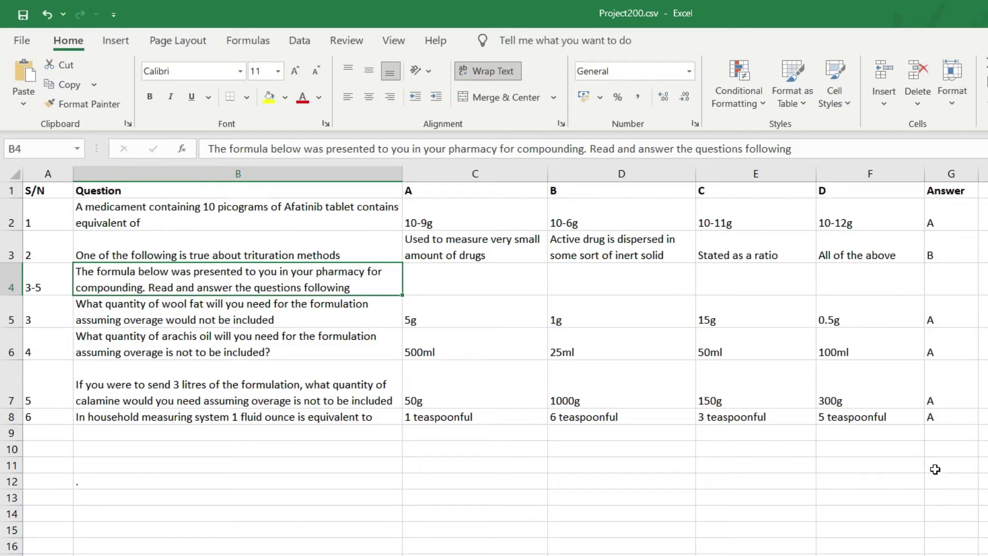
pyautogui.press('Down')
pyautogui.press('Down')
pyautogui.press('Down')
pyautogui.press('Down')
pyautogui.press('Down')
pyautogui.press('Right')
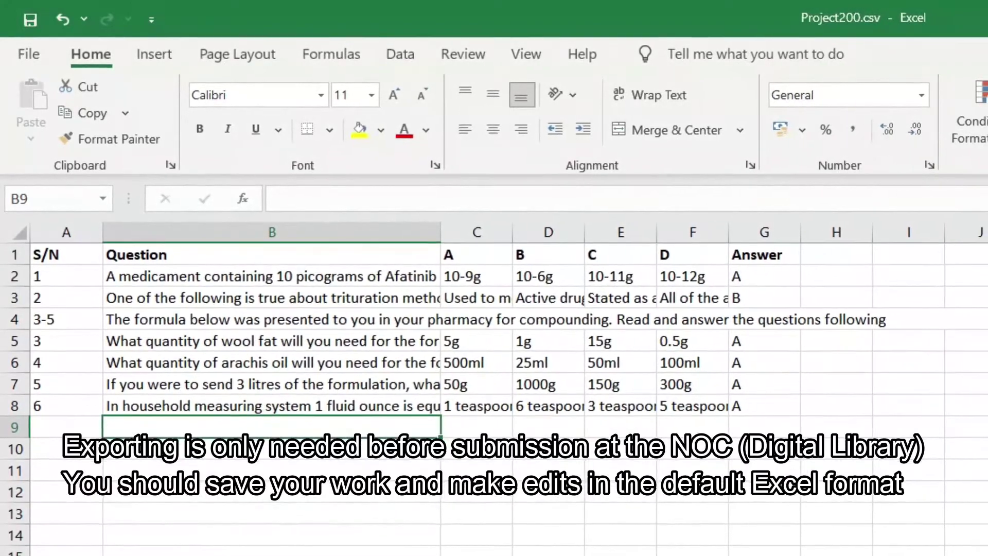
# Step: Export the question sheet as a CSV (Comma delimited) file named Project200.csv, overwriting the existing file in New folder
pyautogui.click(27, 56)
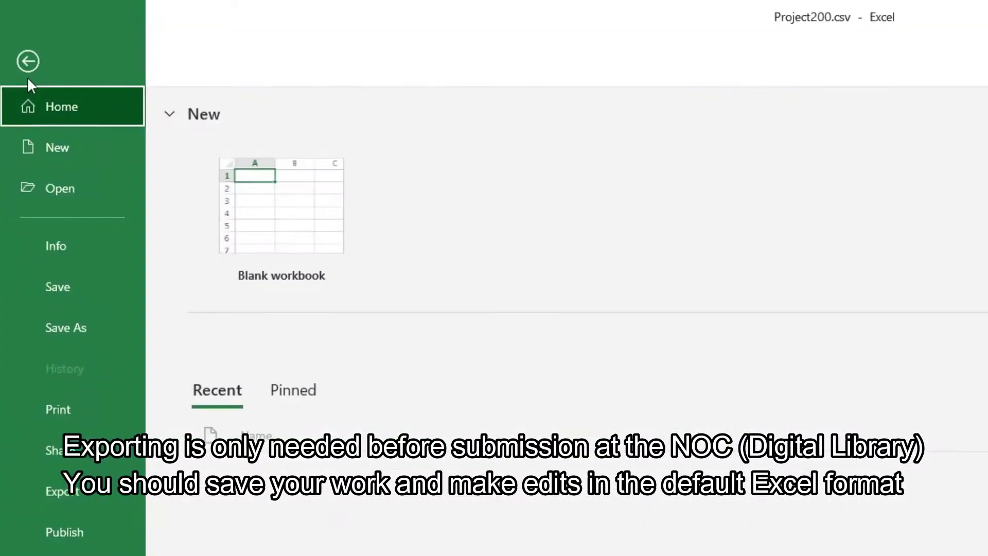
pyautogui.click(56, 483)
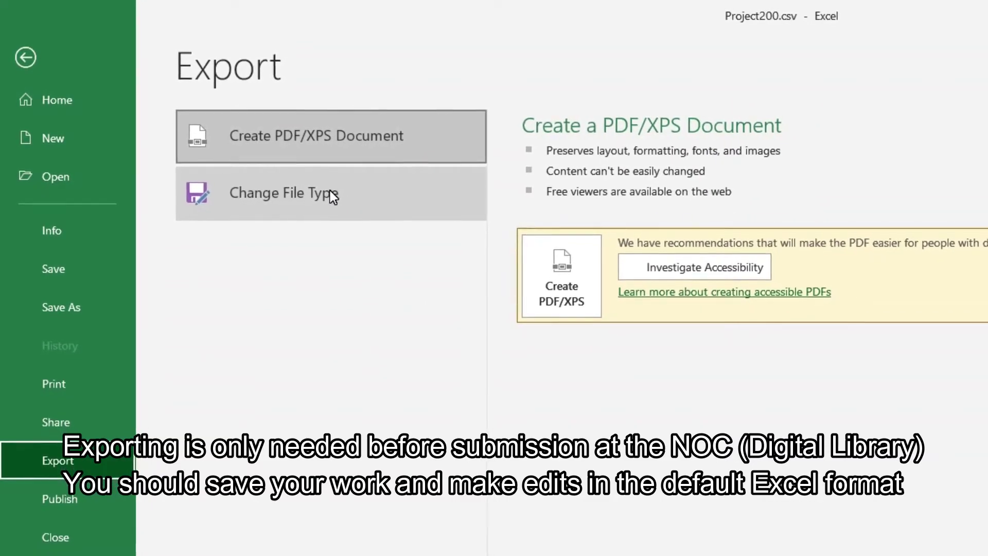
pyautogui.click(330, 192)
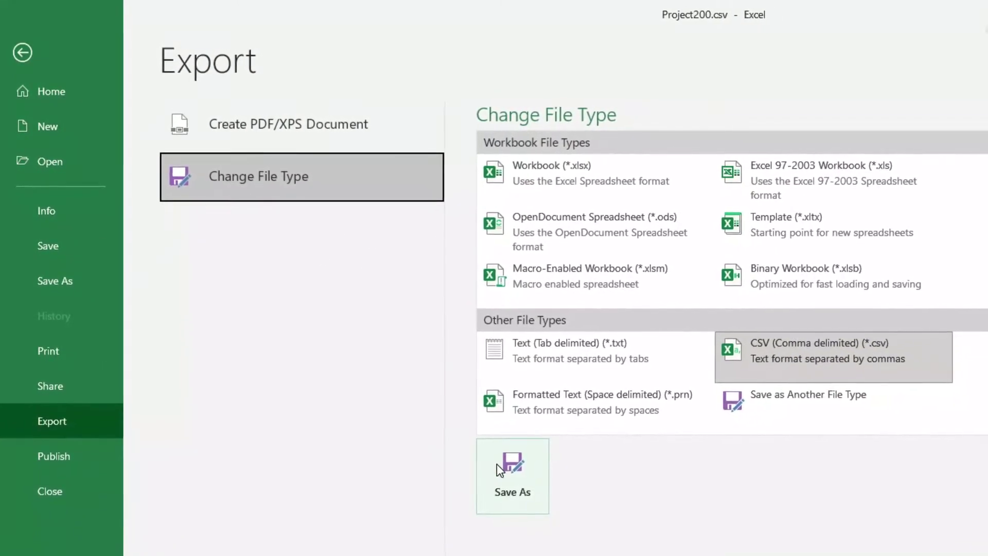
pyautogui.click(497, 463)
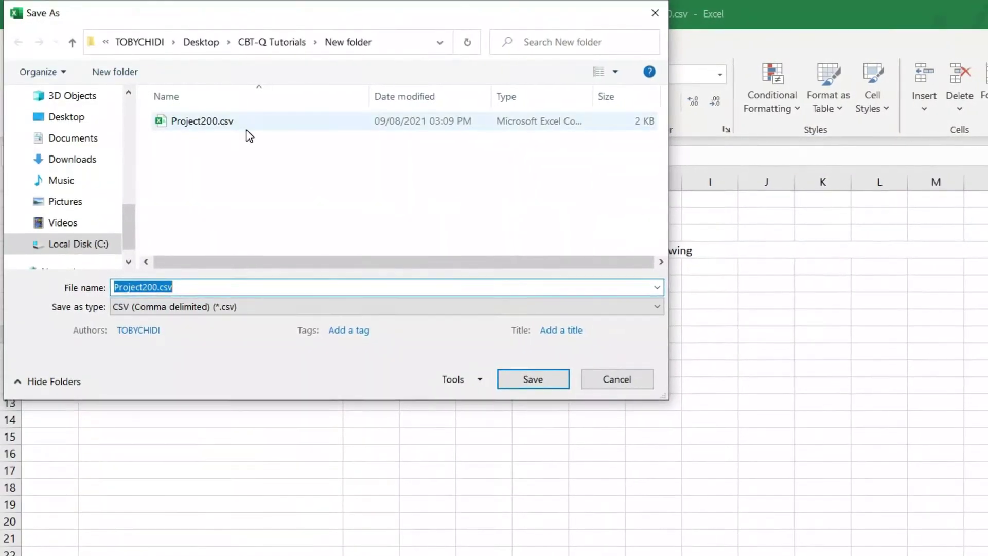
pyautogui.click(252, 126)
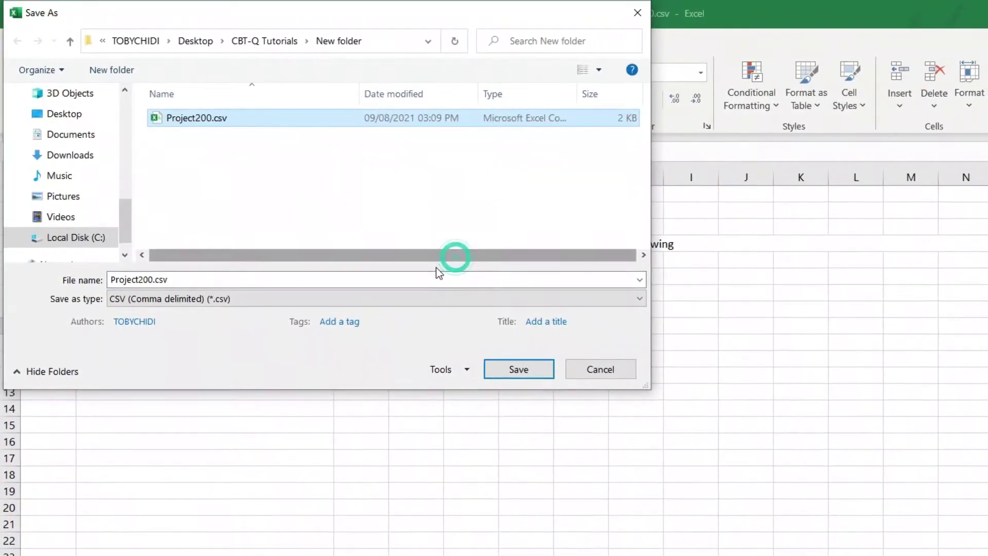
pyautogui.doubleClick(269, 276)
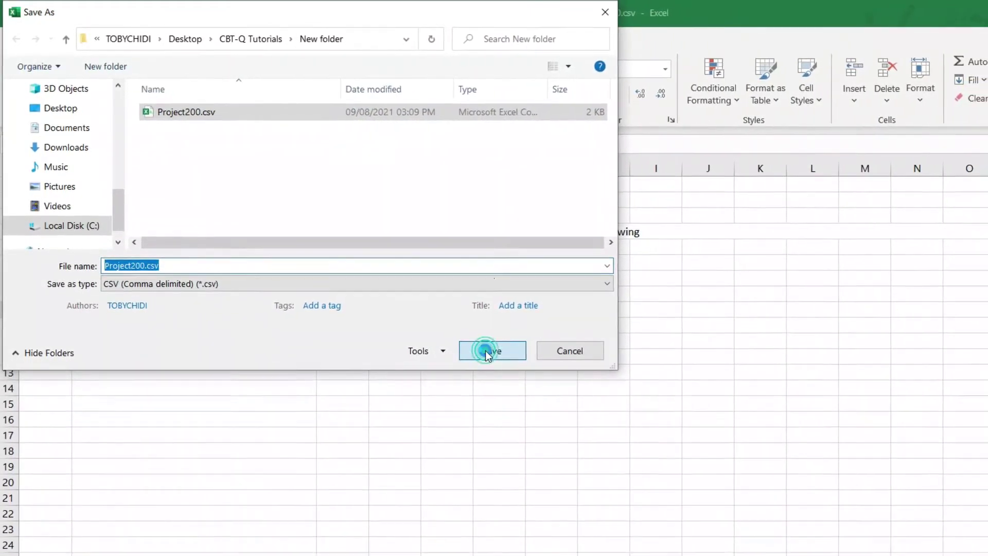
pyautogui.click(487, 352)
pyautogui.click(451, 311)
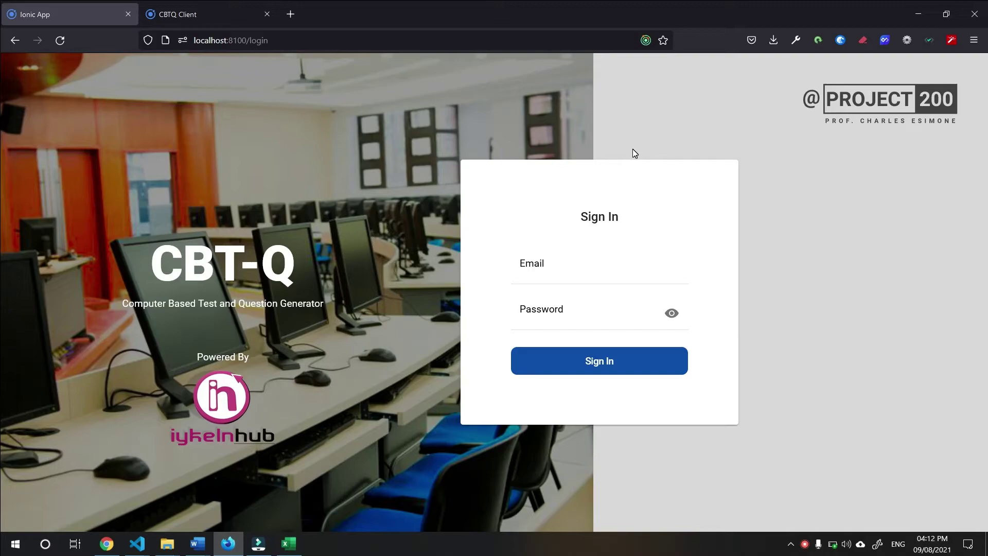
# Step: Sign in to the CBT-Q application with the administrator's e-mail and account password
pyautogui.click(565, 274)
pyautogui.click(573, 313)
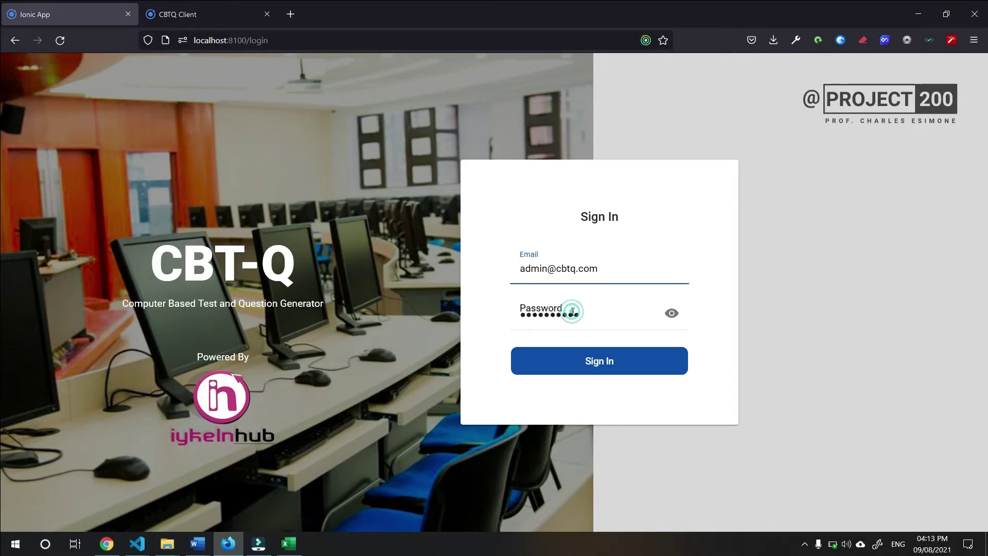
pyautogui.click(606, 362)
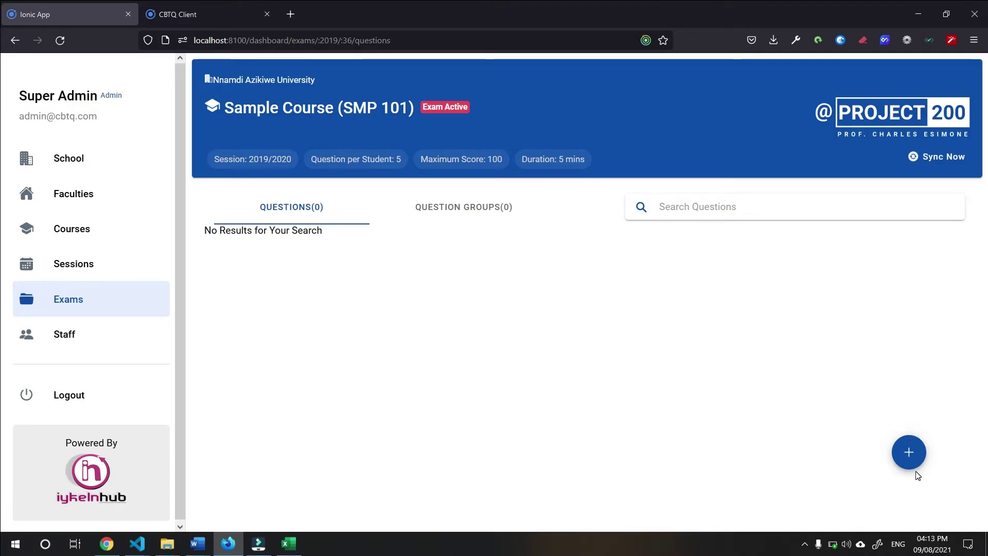
# Step: Open the form for adding a single question to the Sample Course (SMP 101) exam and close it again
pyautogui.click(910, 449)
pyautogui.click(908, 413)
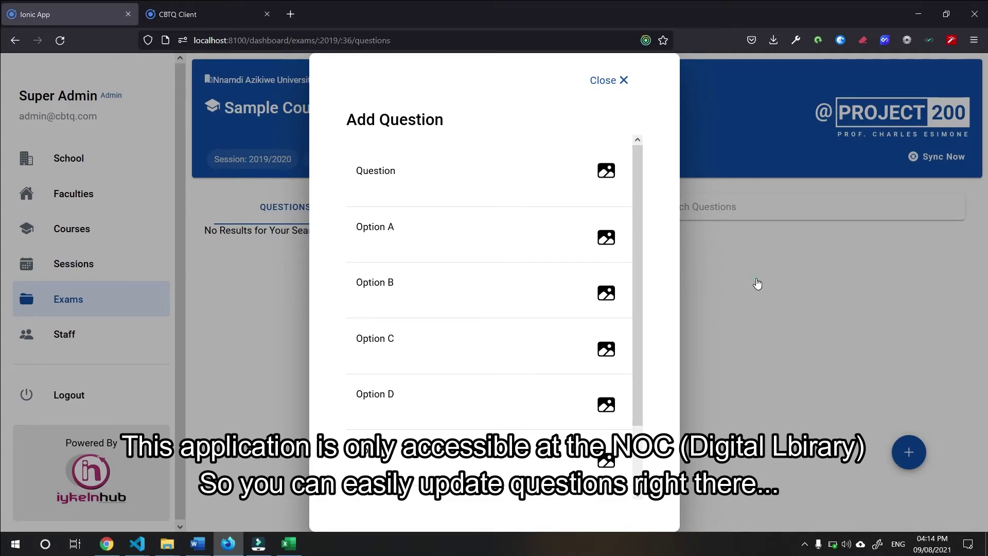
pyautogui.click(759, 282)
# Step: Upload Project200.csv from New folder to the Sample Course (SMP 101) exam and submit it
pyautogui.click(919, 467)
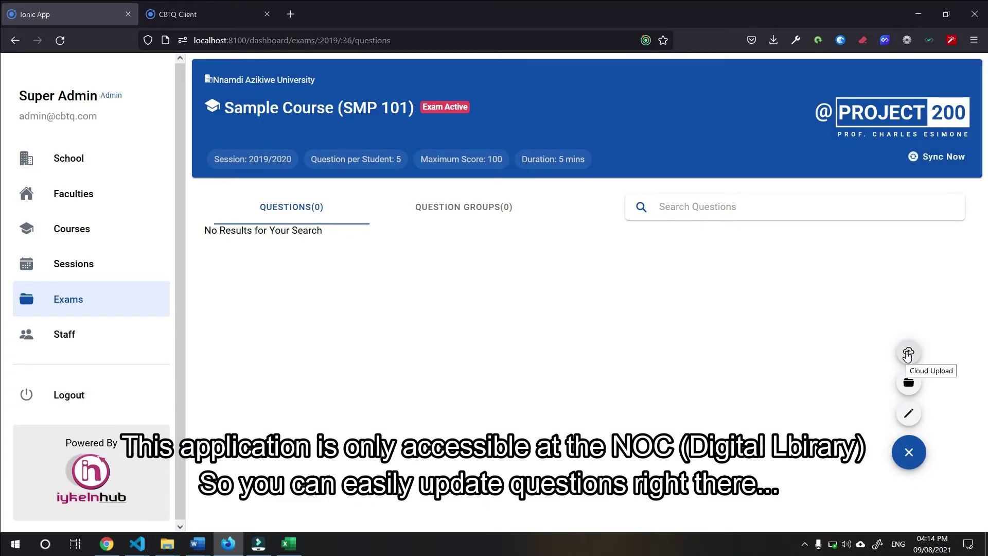
pyautogui.click(908, 354)
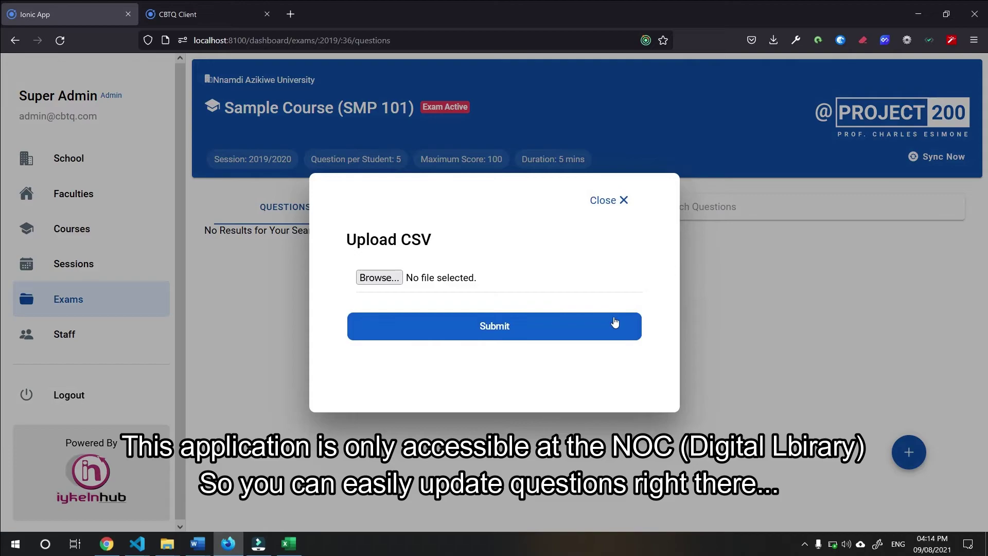
pyautogui.click(397, 274)
pyautogui.click(200, 95)
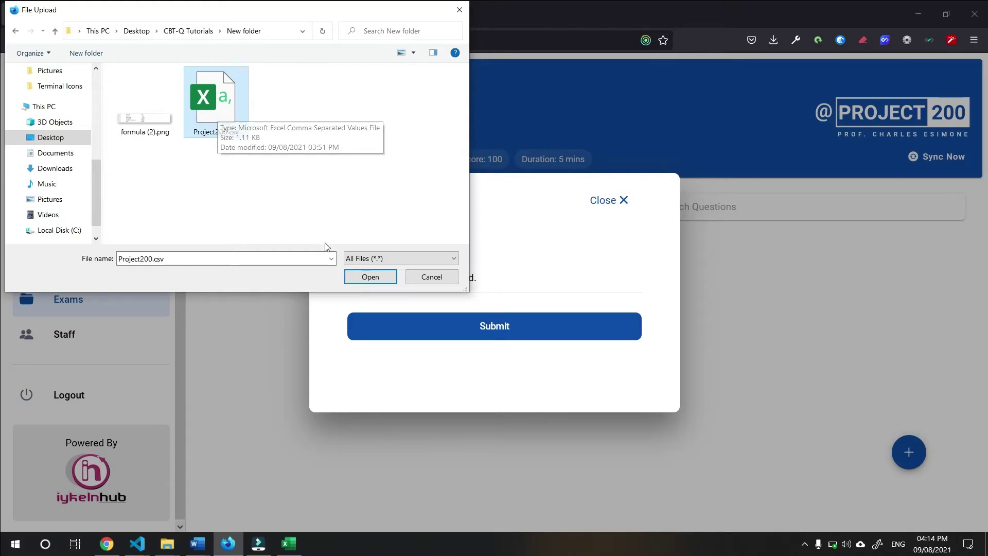
pyautogui.click(364, 276)
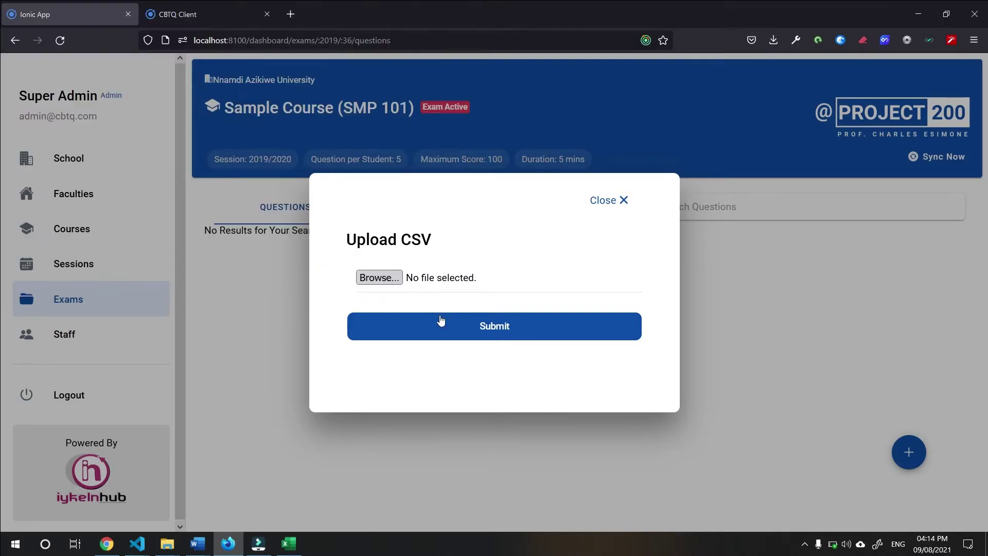
pyautogui.click(461, 329)
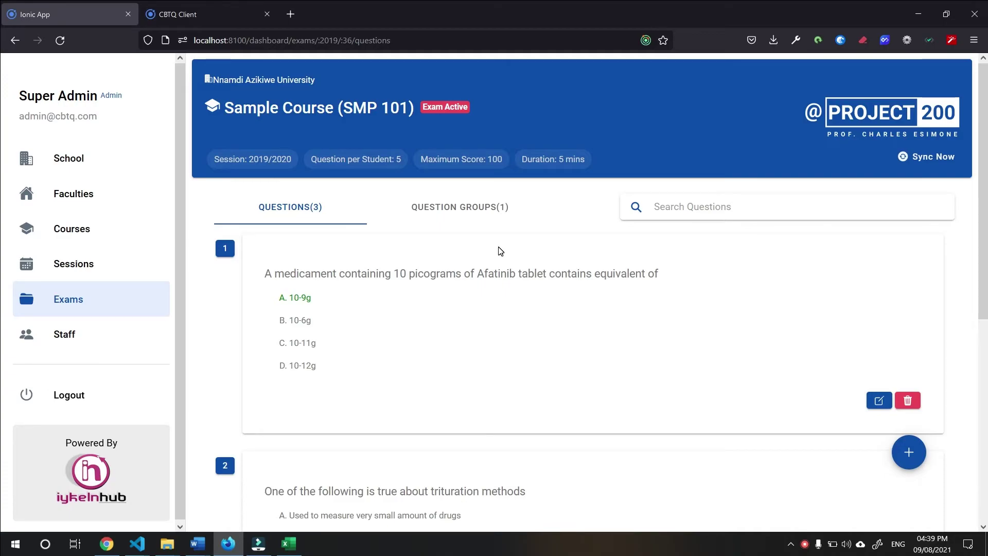
# Step: Review the uploaded single questions and the question group with its instruction, options and marked answers
pyautogui.scroll(-6, 498, 252)
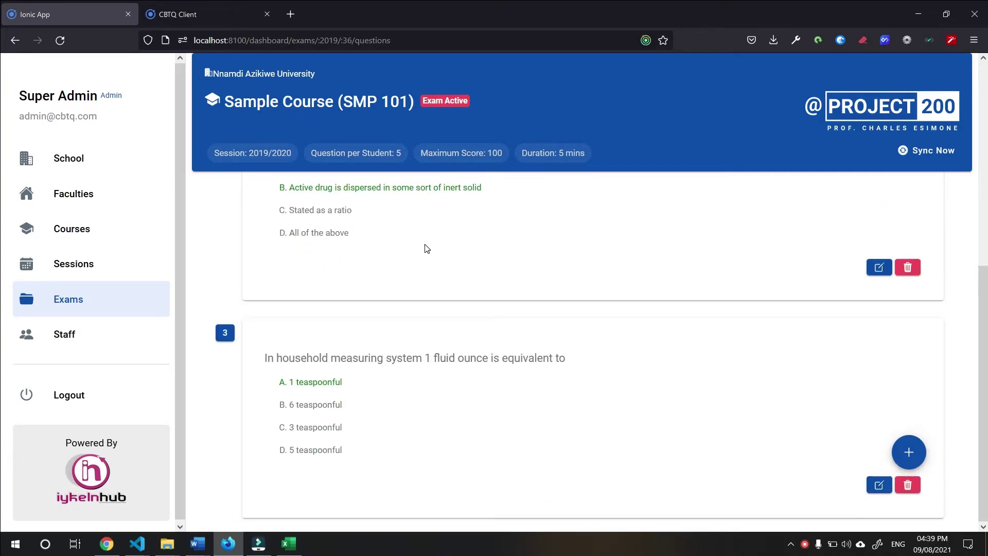
pyautogui.scroll(6, 425, 358)
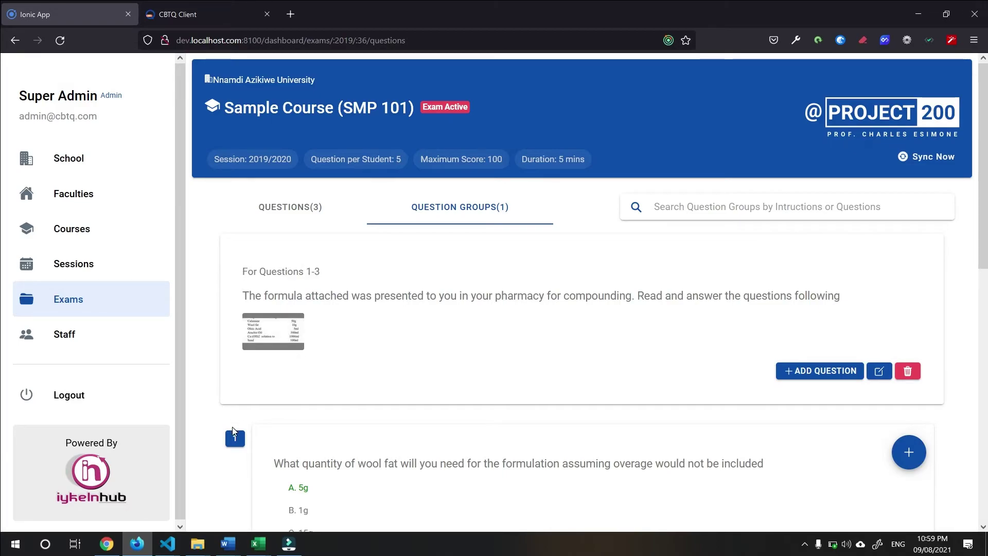
pyautogui.scroll(-1, 233, 427)
pyautogui.scroll(1, 288, 394)
pyautogui.scroll(-5, 406, 399)
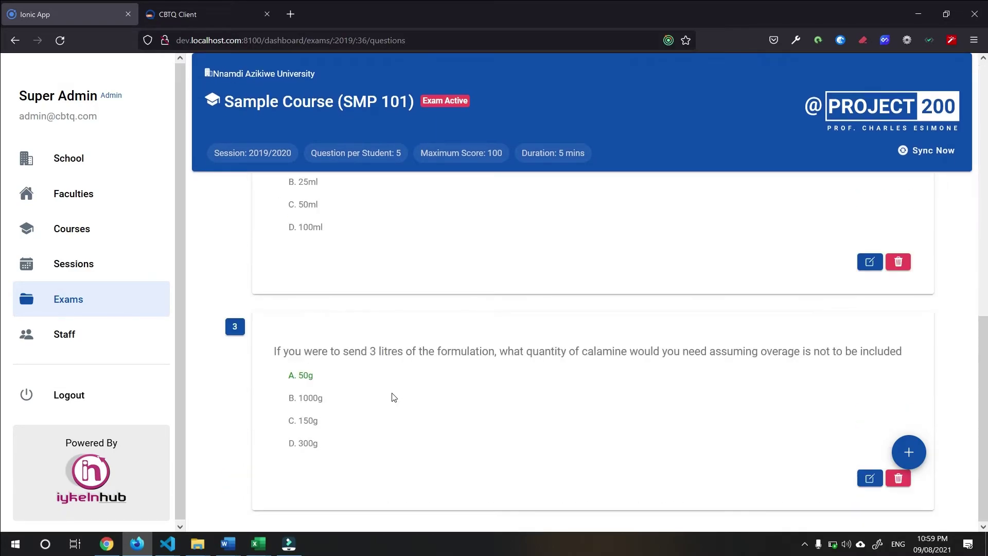
pyautogui.scroll(5, 300, 342)
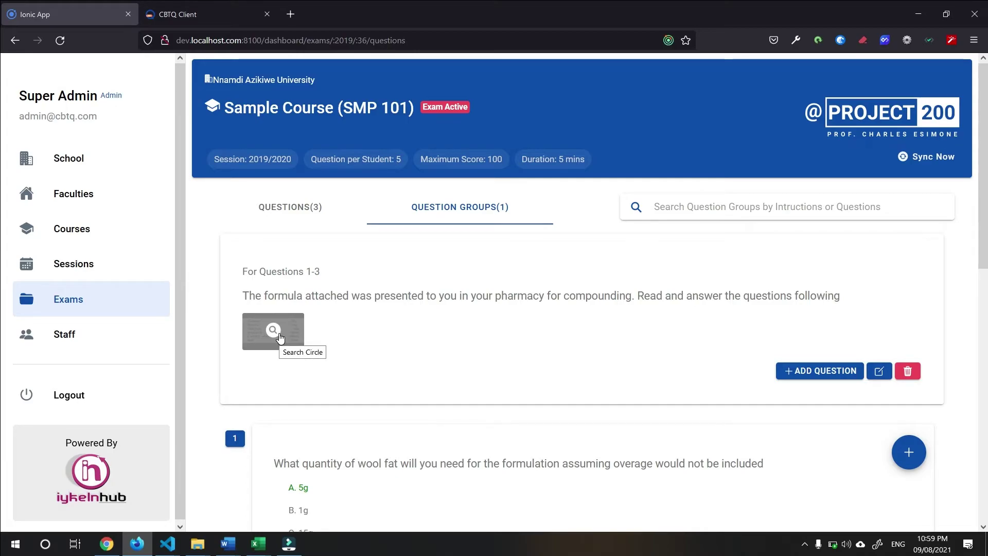
# Step: View the question group's formula image enlarged, close it, and read through the questions that belong to it
pyautogui.click(280, 338)
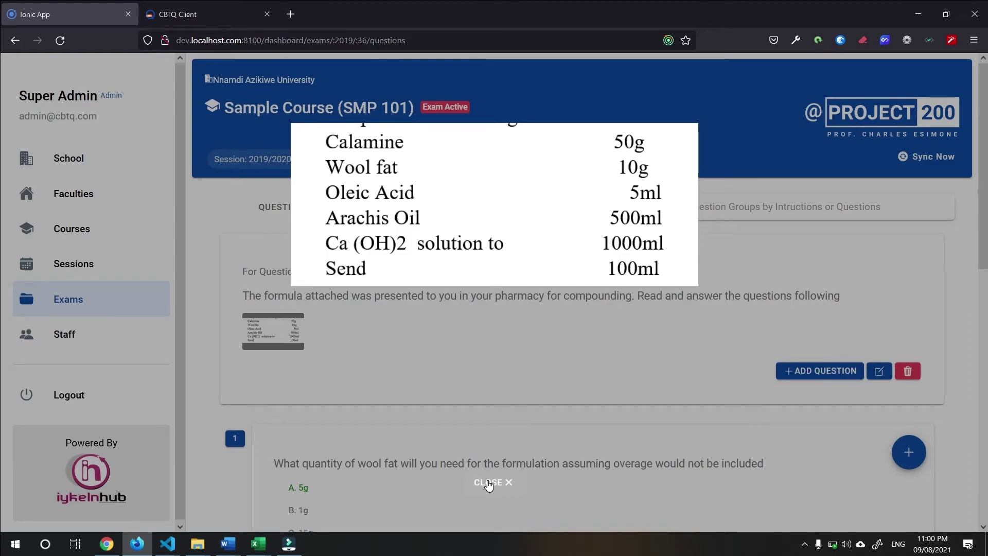
pyautogui.click(489, 483)
pyautogui.scroll(-3, 357, 294)
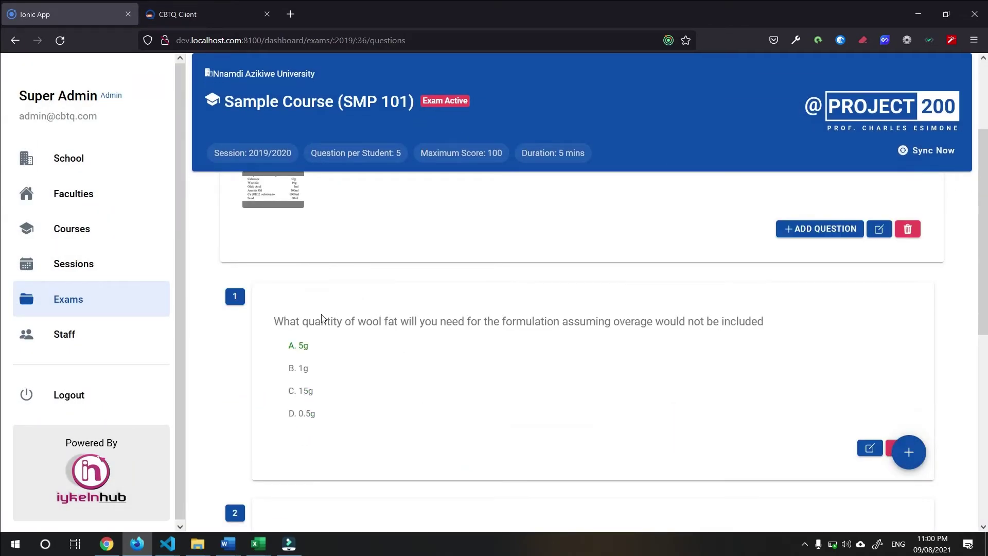
pyautogui.scroll(-4, 326, 319)
pyautogui.scroll(-4, 338, 253)
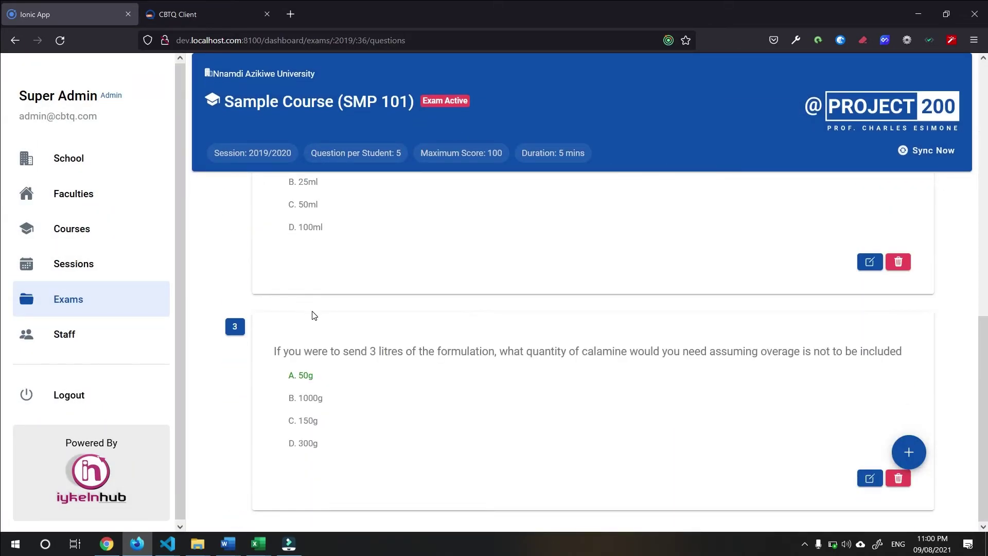
pyautogui.scroll(1, 364, 341)
pyautogui.scroll(10, 364, 341)
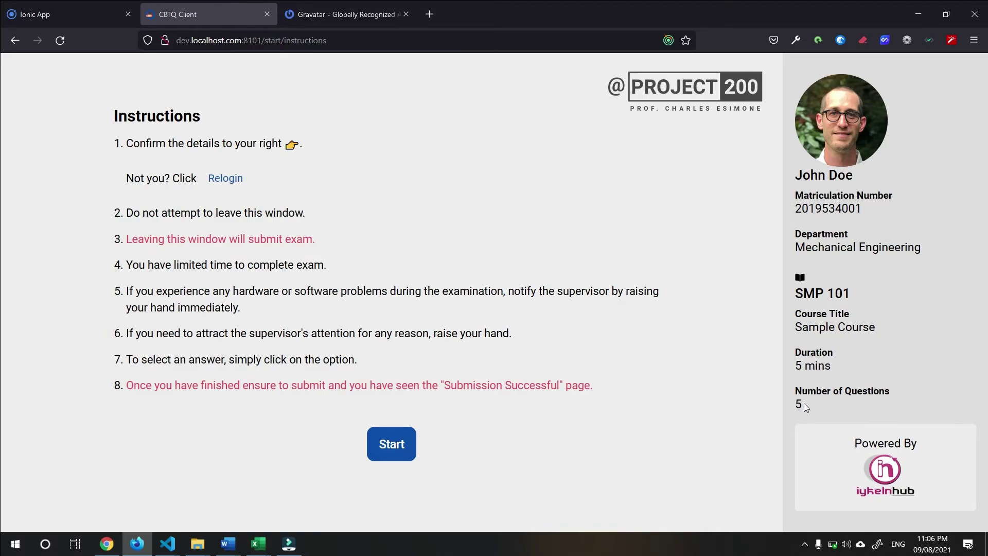
# Step: Start the SMP 101 exam as the student and view the group instruction with its formula image enlarged
pyautogui.click(387, 443)
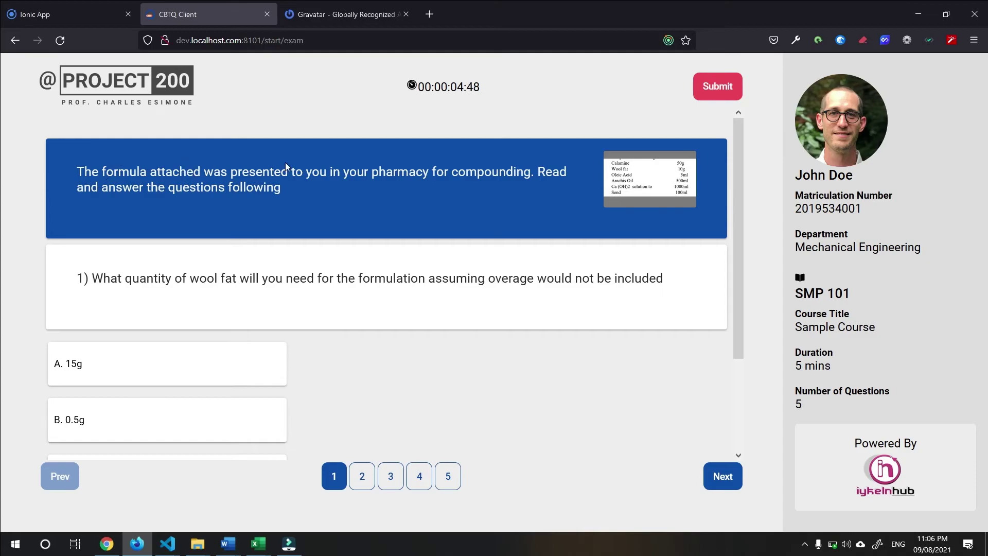
pyautogui.moveTo(70, 165); pyautogui.dragTo(283, 194)
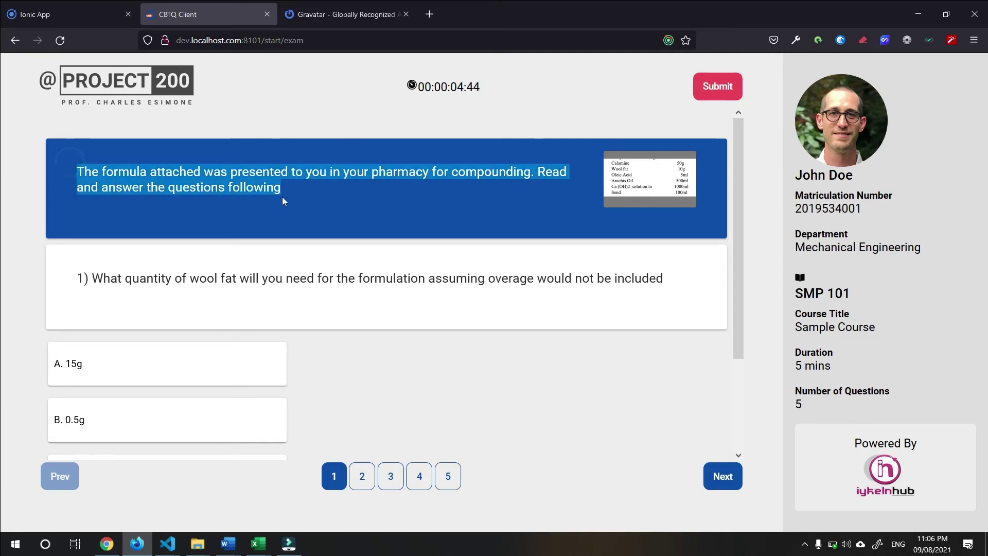
pyautogui.click(309, 187)
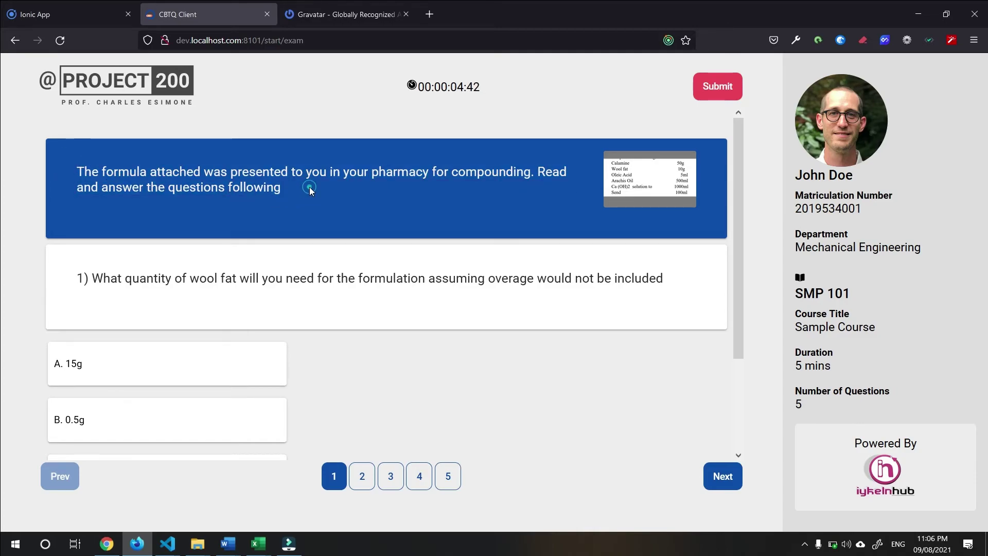
pyautogui.click(648, 180)
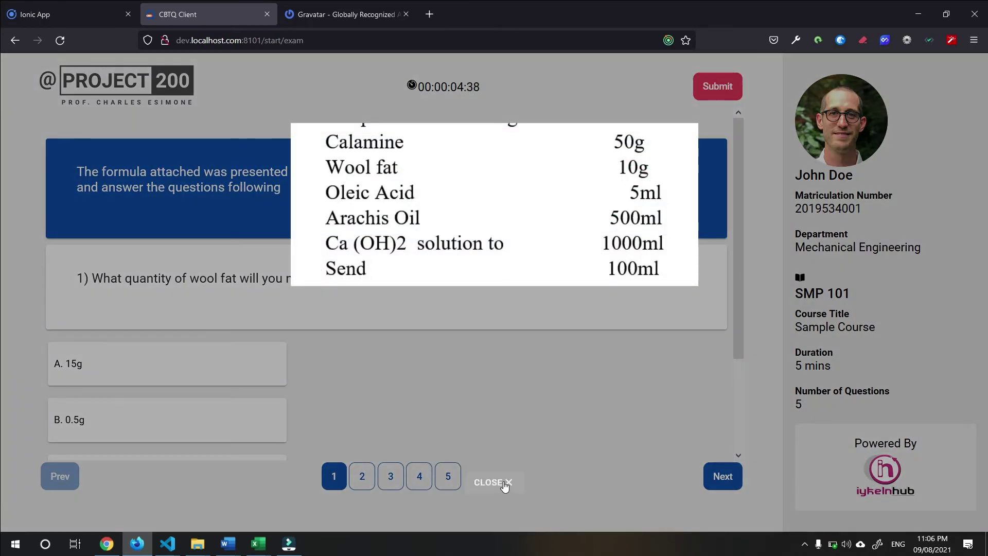
pyautogui.click(503, 482)
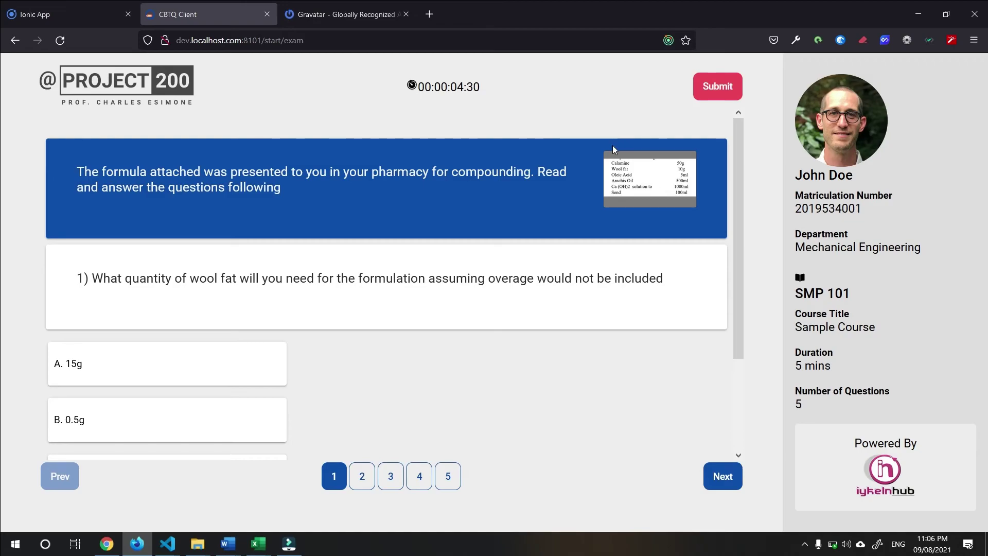
pyautogui.click(625, 171)
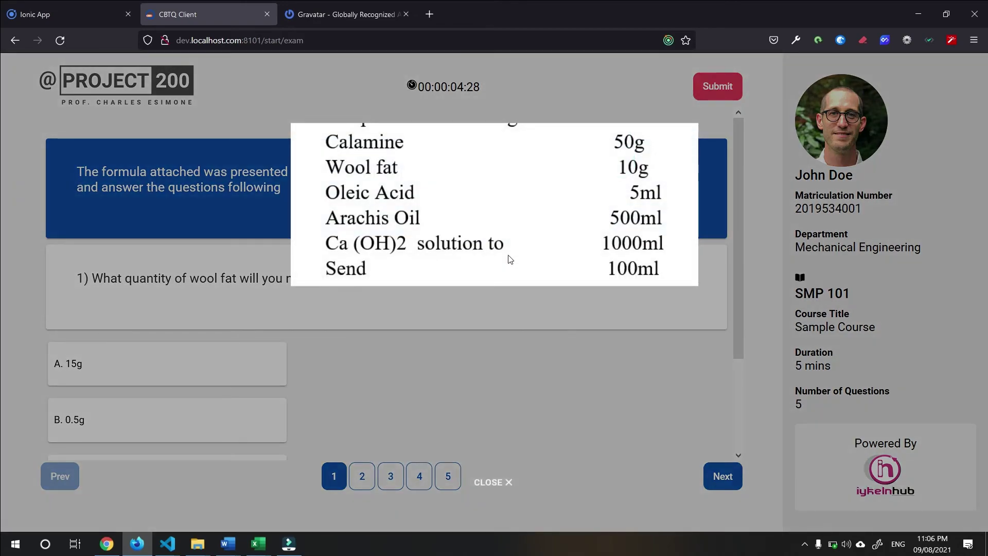
pyautogui.click(493, 479)
# Step: Answer question 1 about the quantity of wool fat with option B, 0.5g
pyautogui.scroll(-2, 145, 276)
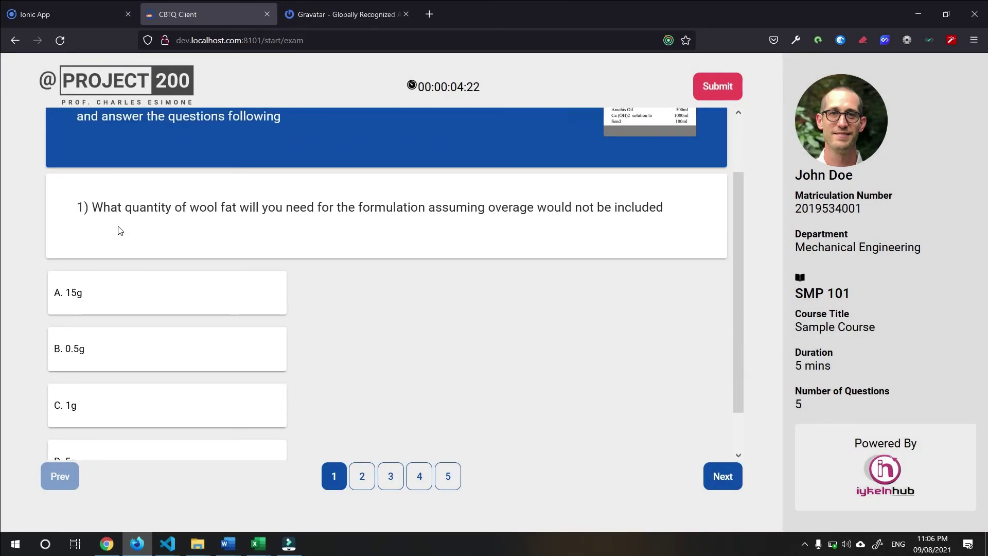
pyautogui.scroll(-2, 120, 230)
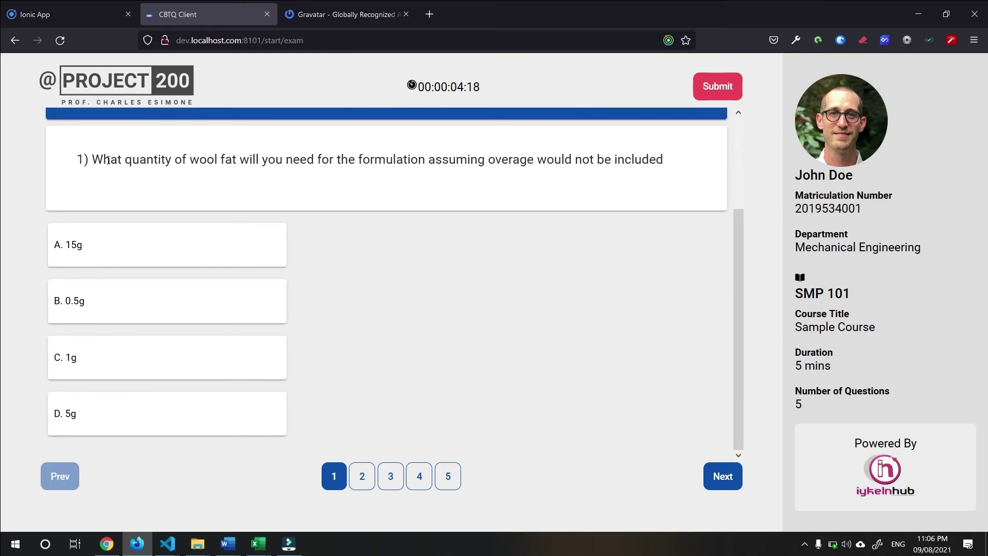
pyautogui.click(187, 294)
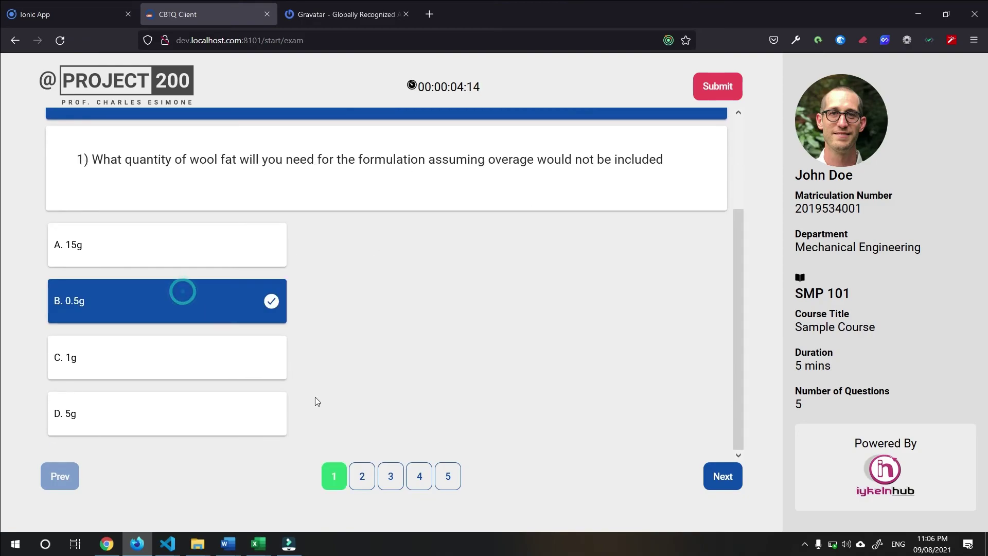
# Step: Look through exam questions 2 to 5, checking the group instruction and answer options of questions 3 and 2
pyautogui.click(355, 478)
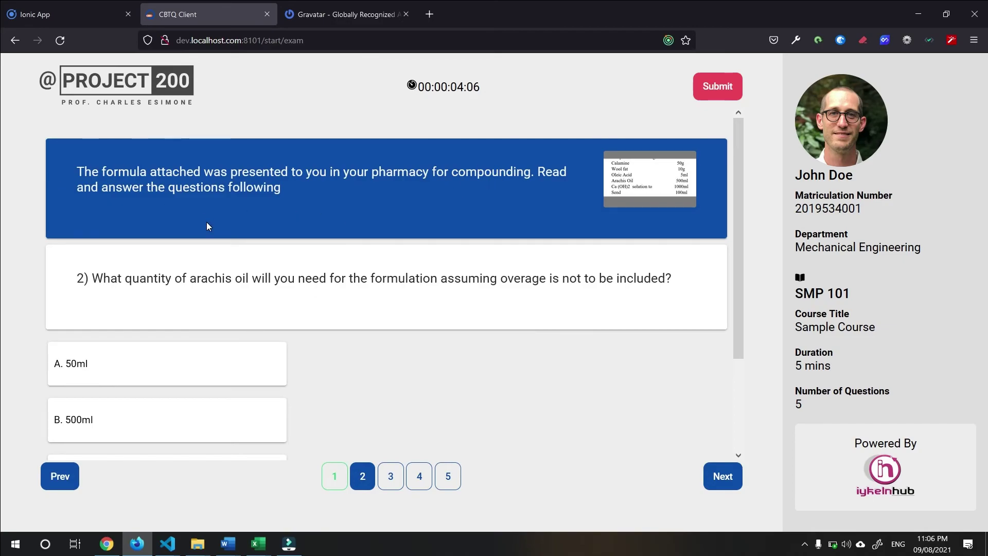
pyautogui.click(387, 478)
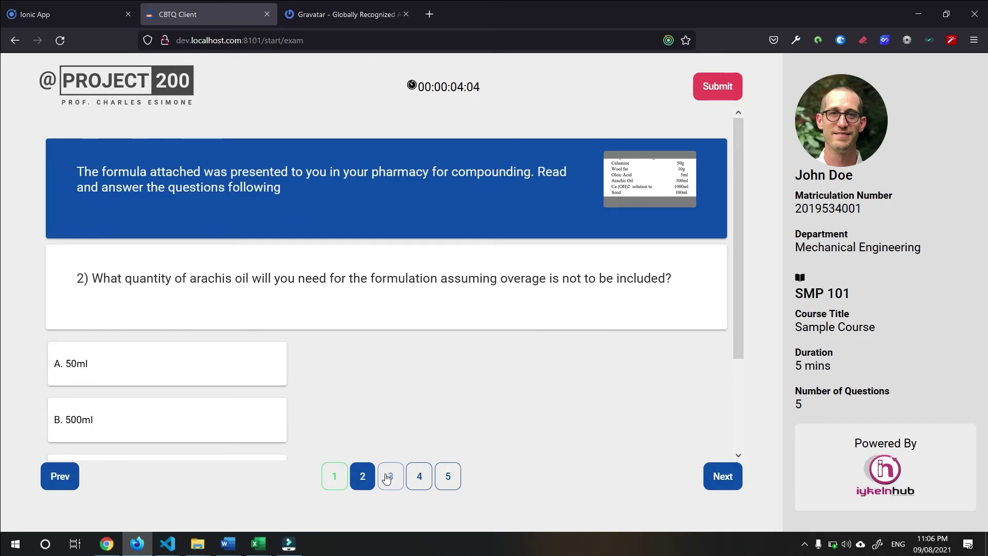
pyautogui.click(417, 476)
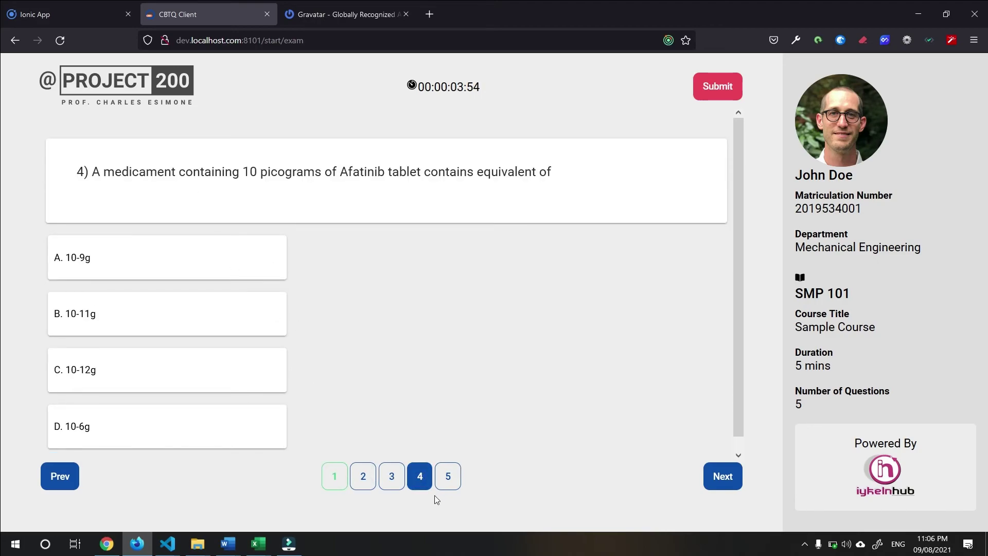
pyautogui.click(447, 478)
pyautogui.click(392, 481)
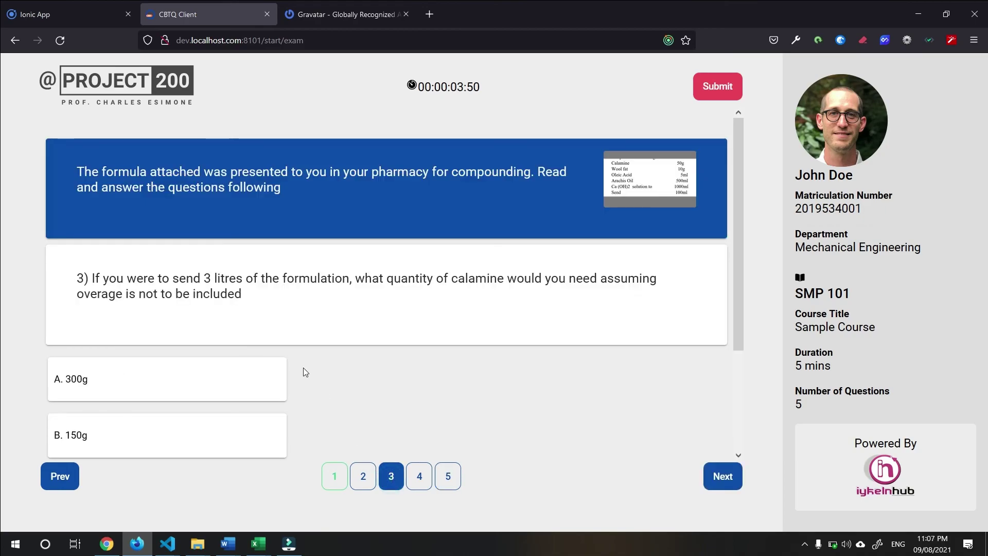
pyautogui.scroll(-2, 278, 350)
pyautogui.scroll(2, 259, 328)
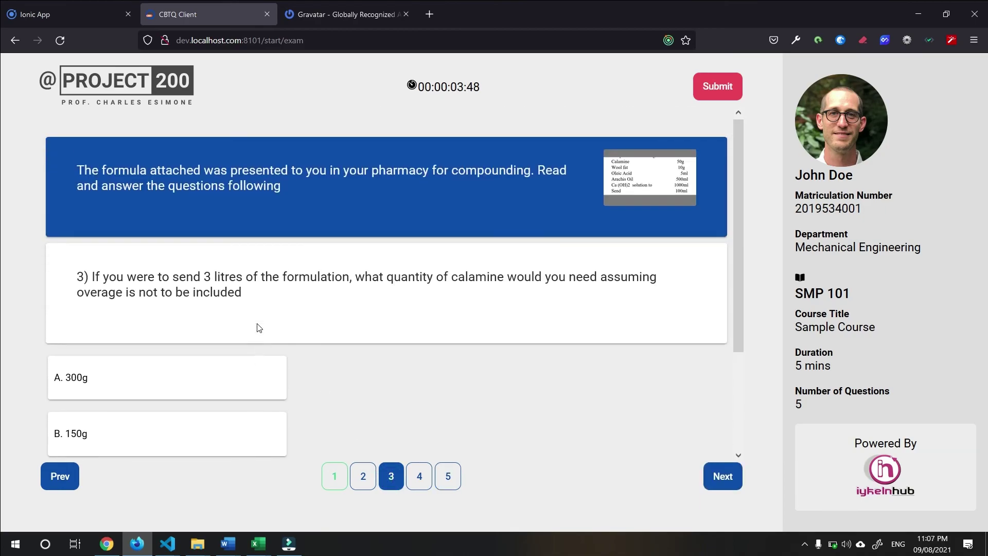
pyautogui.click(364, 476)
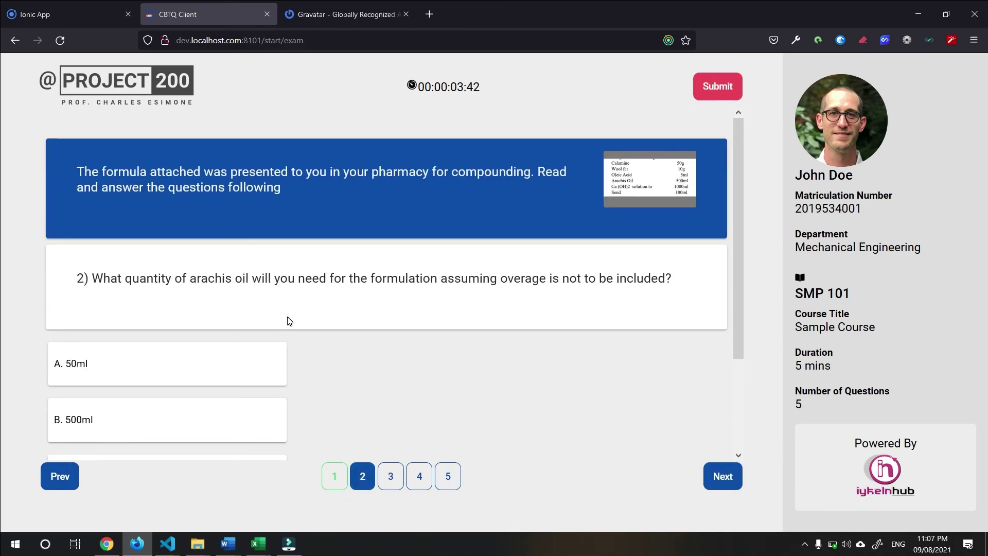
pyautogui.scroll(-2, 353, 275)
pyautogui.scroll(2, 354, 276)
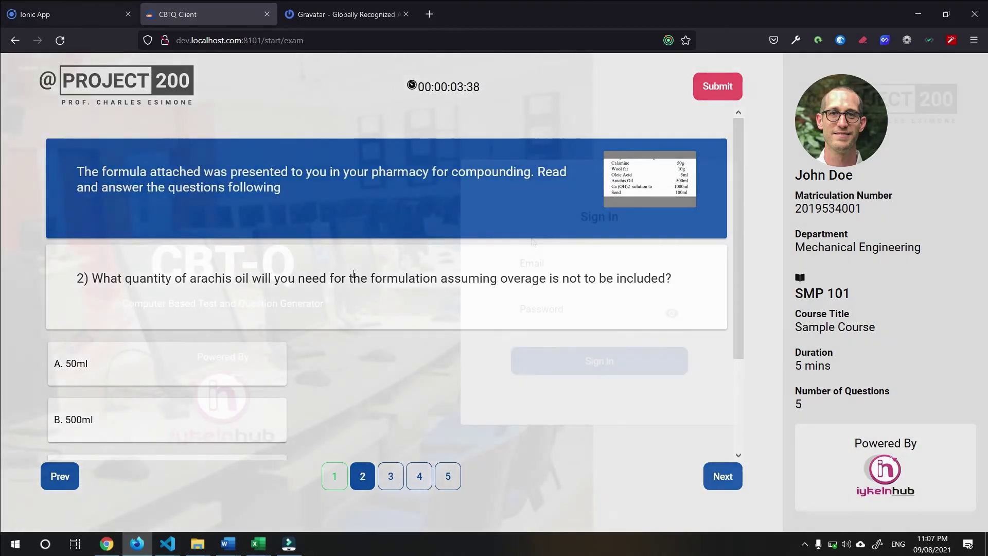